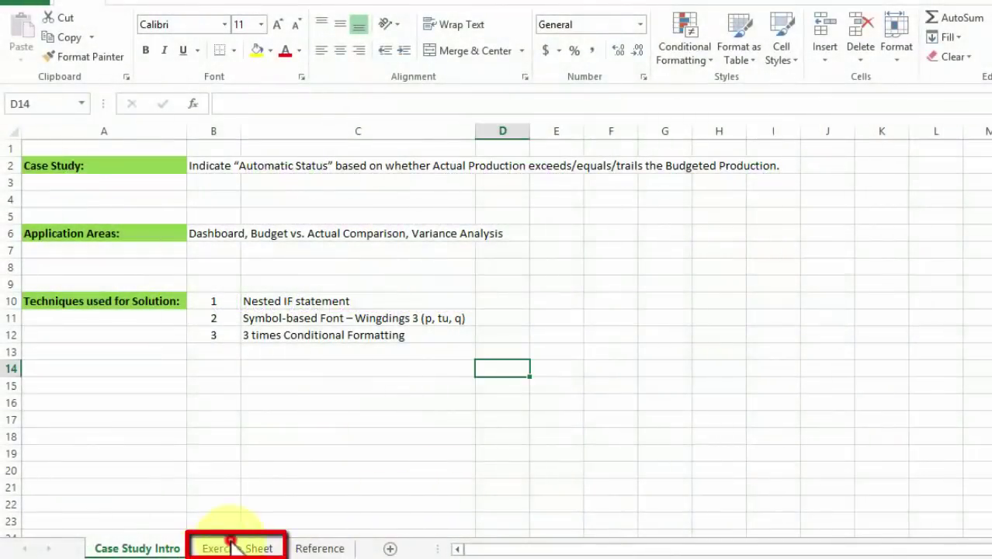
Open the Exercise Sheet, expand the Sample rows and review the Month, Budgeted Production and Actual Production columns.
left_click(230, 543)
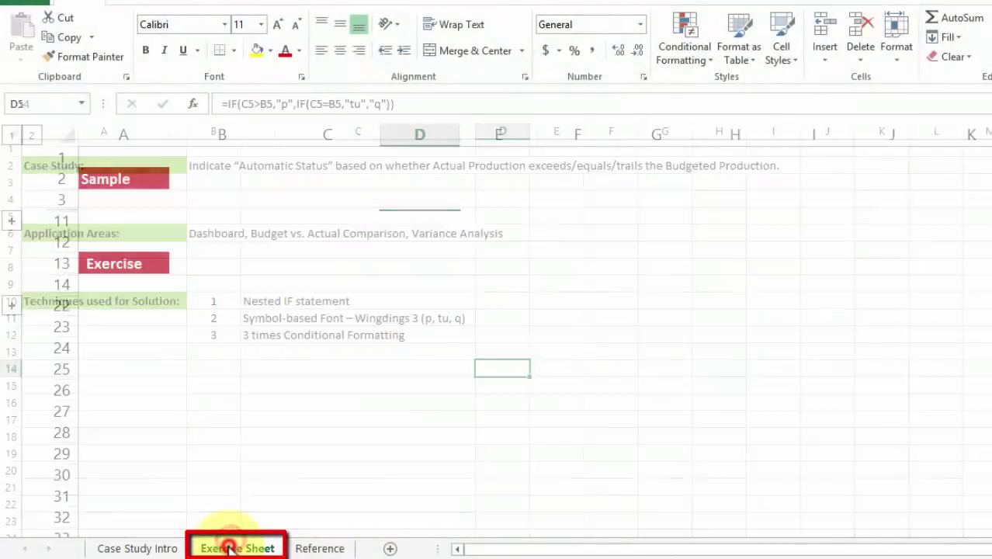
left_click(12, 221)
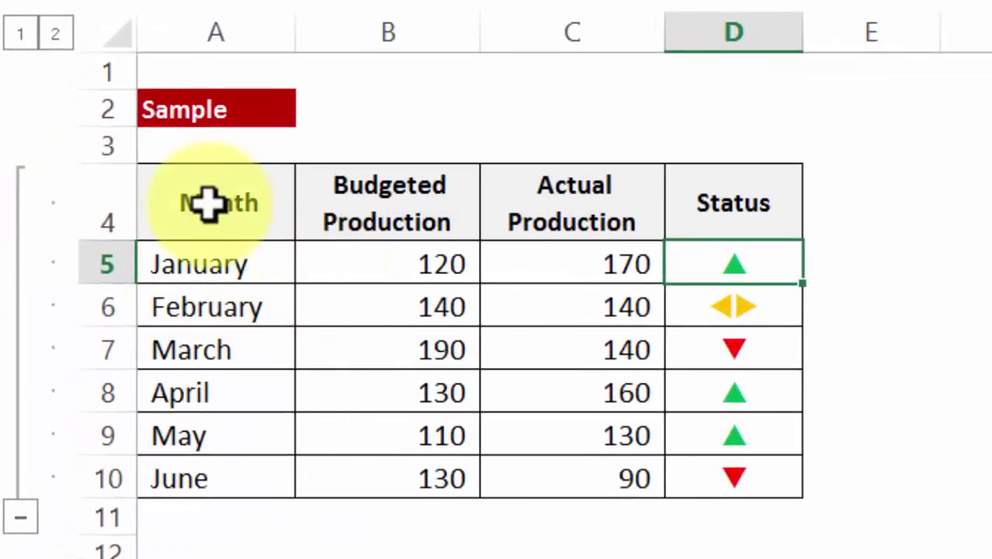
left_click_drag(206, 203, 210, 477)
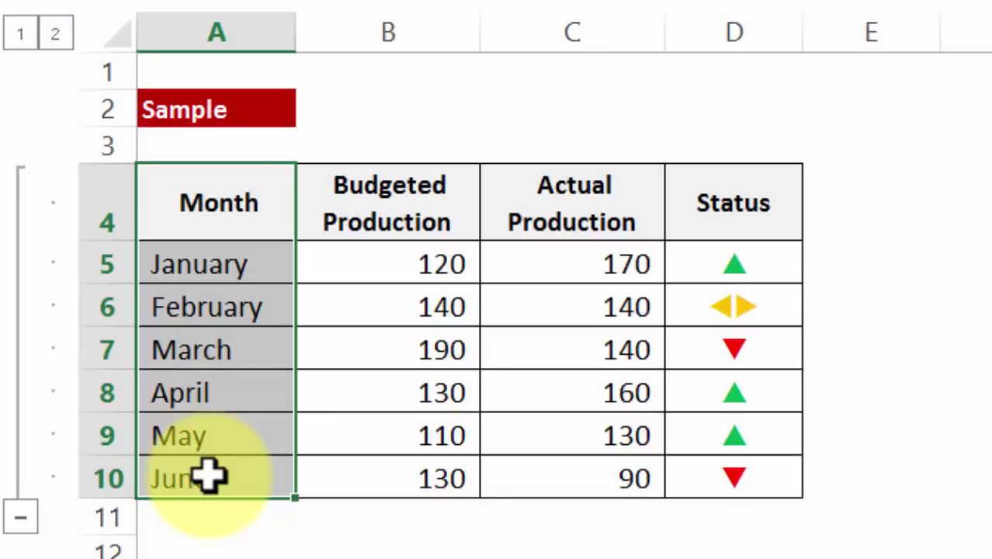
left_click_drag(394, 200, 392, 478)
left_click_drag(587, 244, 564, 463)
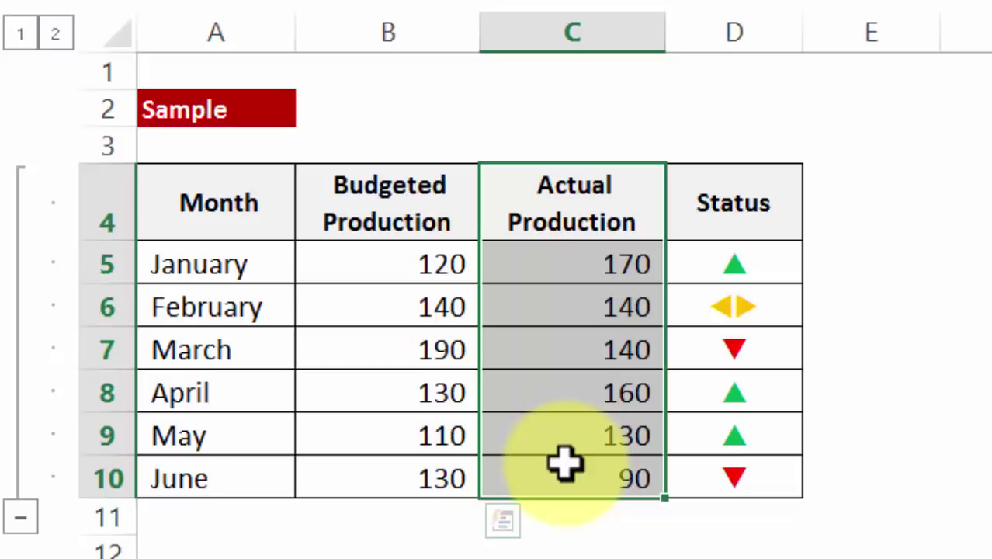
Compare the Sample table's budgeted and actual production with the Status symbols for January, February and March.
left_click(558, 259)
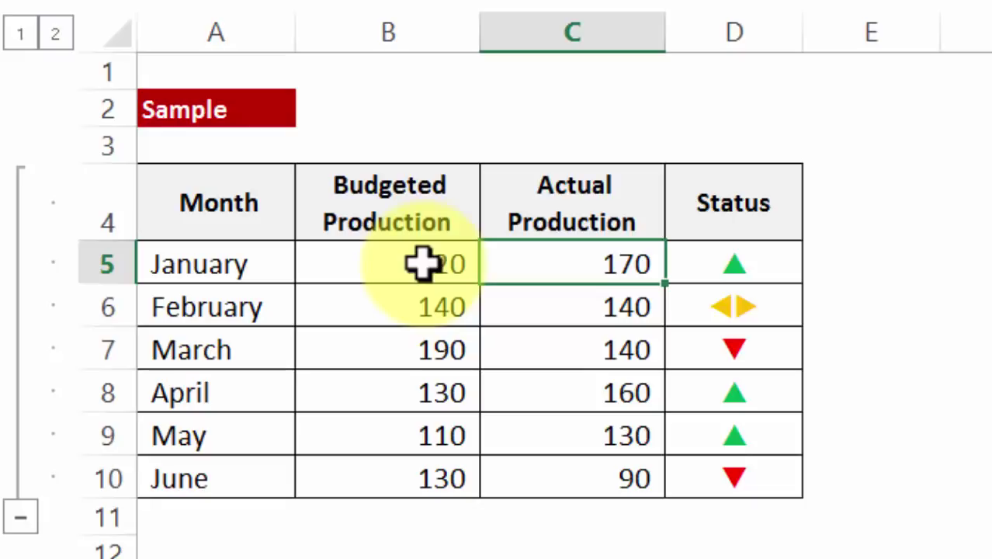
left_click(729, 264)
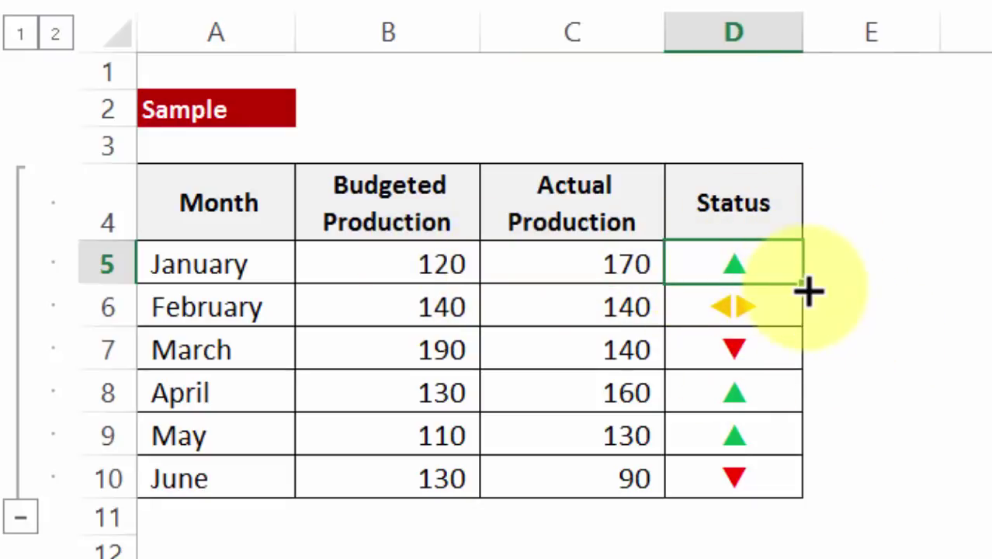
left_click_drag(427, 306, 563, 305)
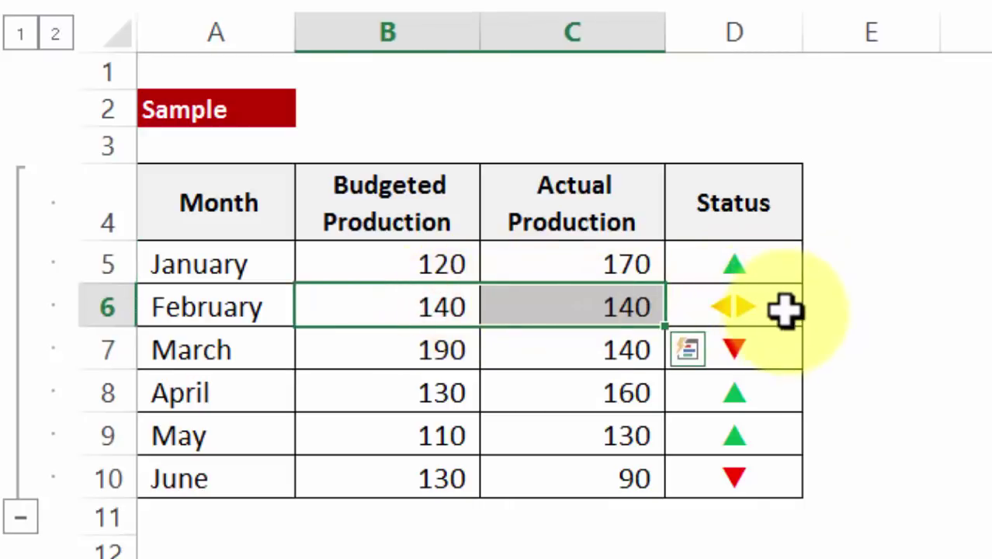
left_click_drag(423, 346, 551, 347)
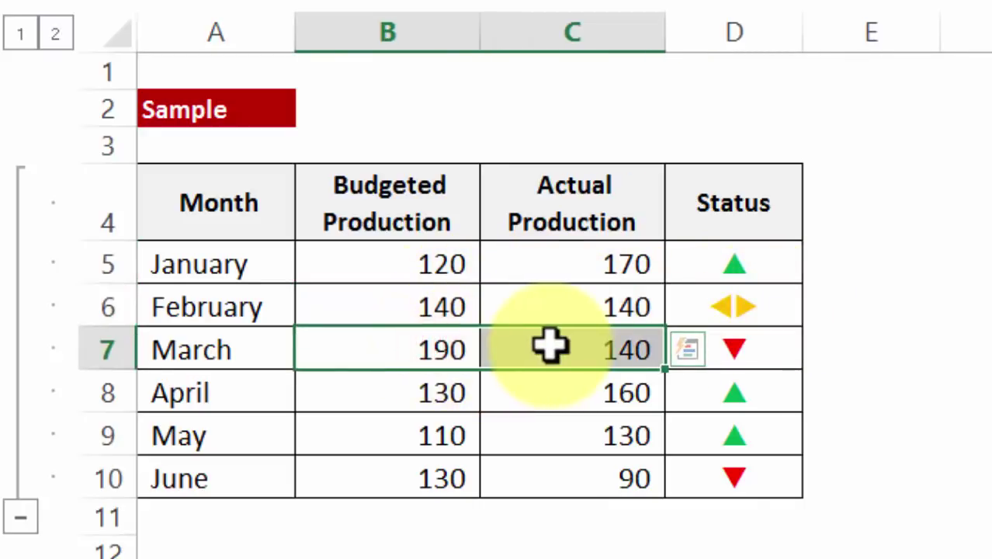
left_click(761, 350)
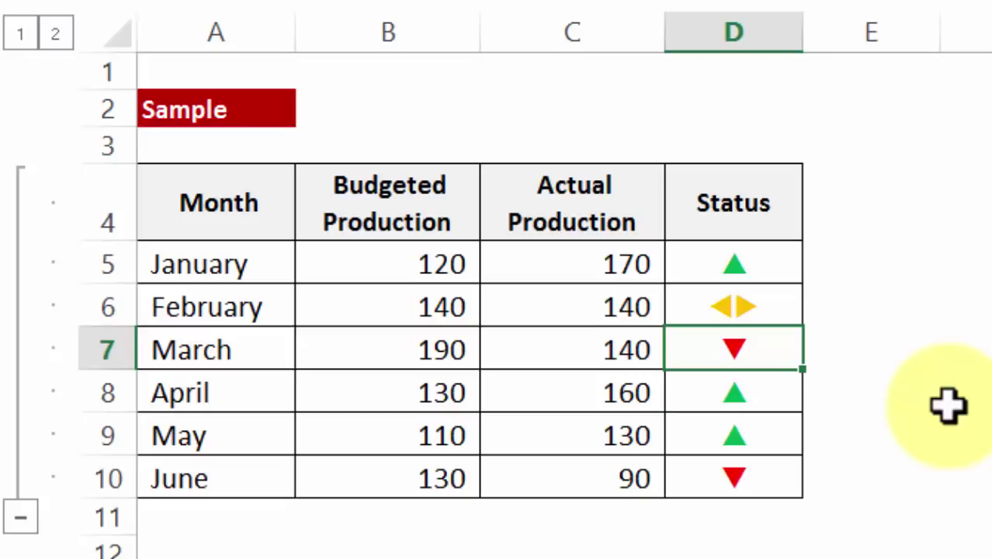
Test January's Status symbol in the Sample table with Actual Production values of 120 and finally 90 in C5.
left_click(582, 264)
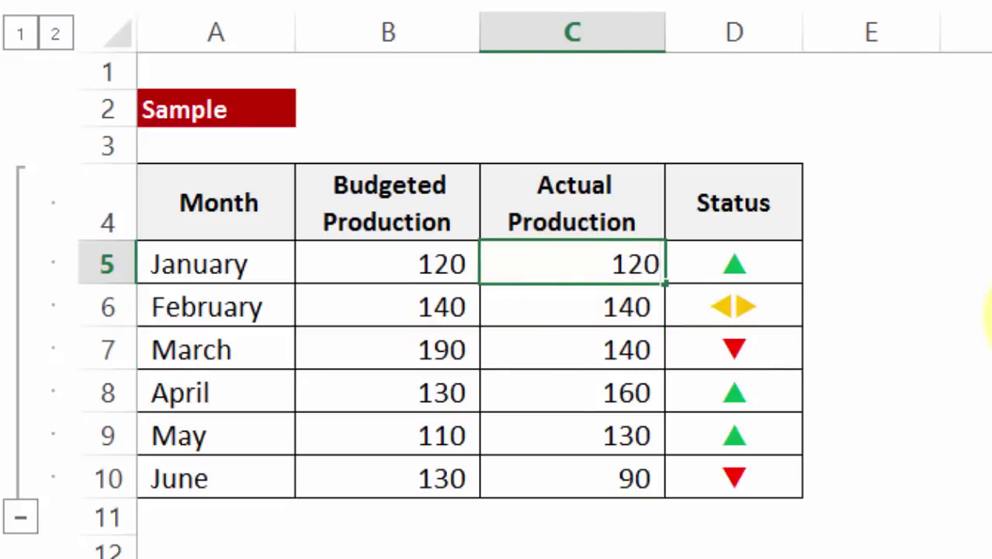
left_click(970, 347)
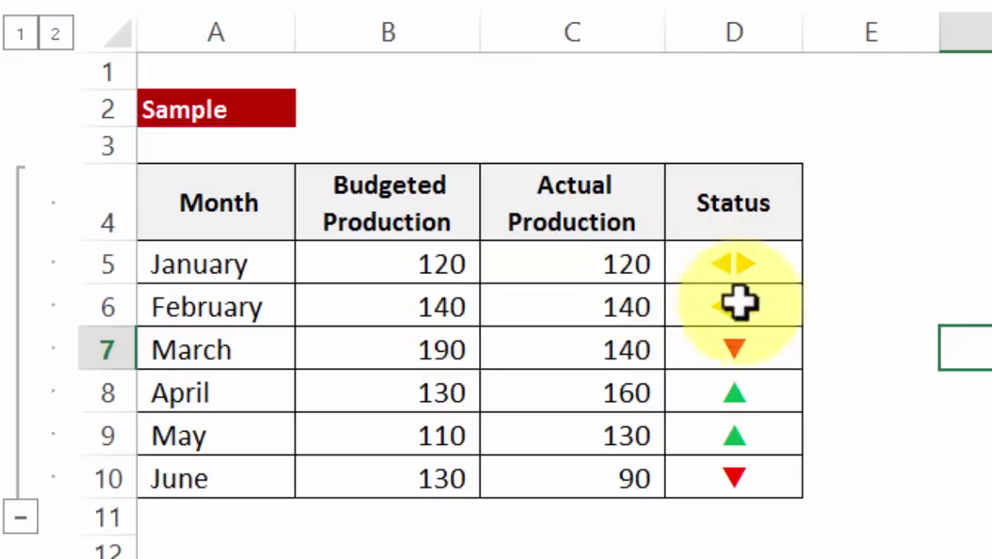
left_click(643, 265)
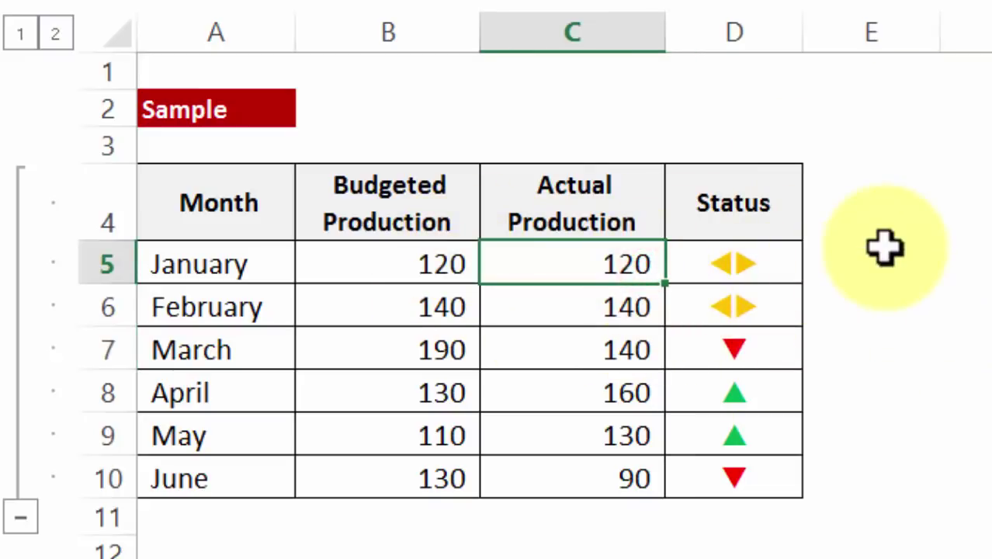
type("90")
key("Tab")
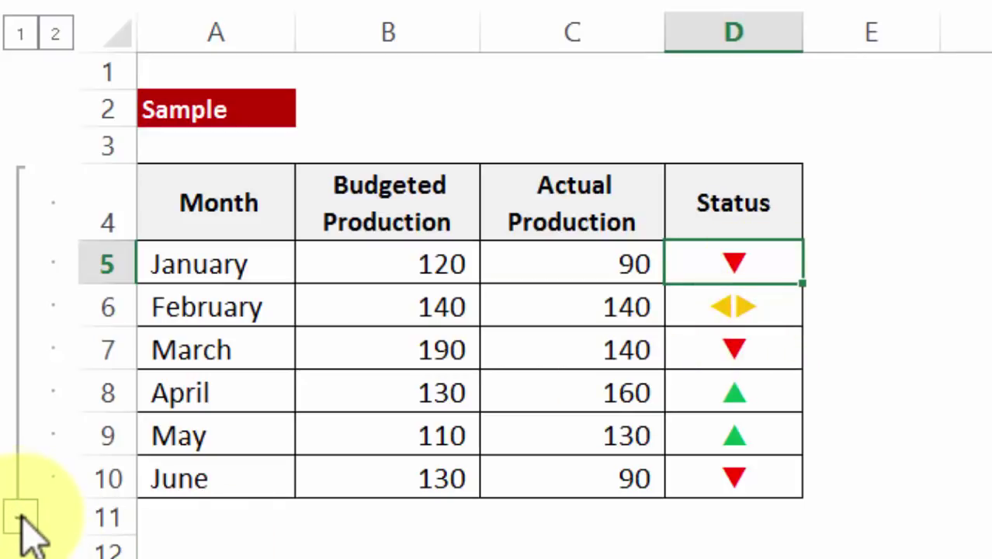
Collapse the Sample rows and examine the letters and their Wingdings 3 symbols on the Reference sheet.
left_click(21, 516)
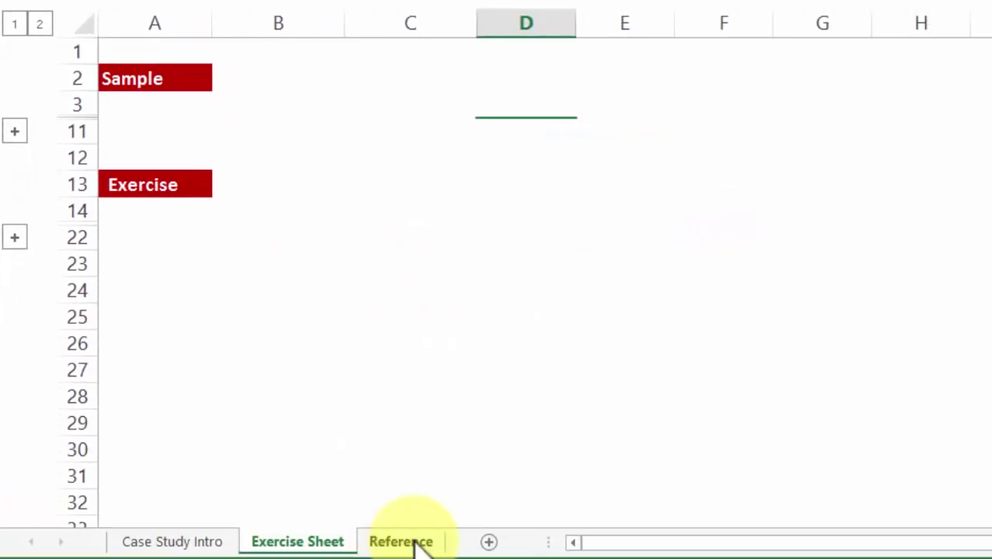
left_click(418, 542)
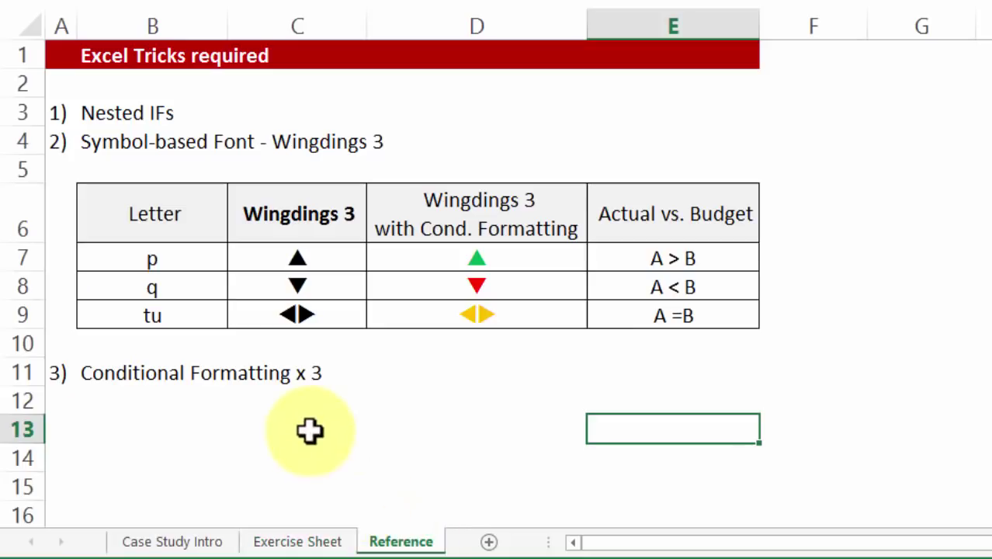
left_click(167, 258)
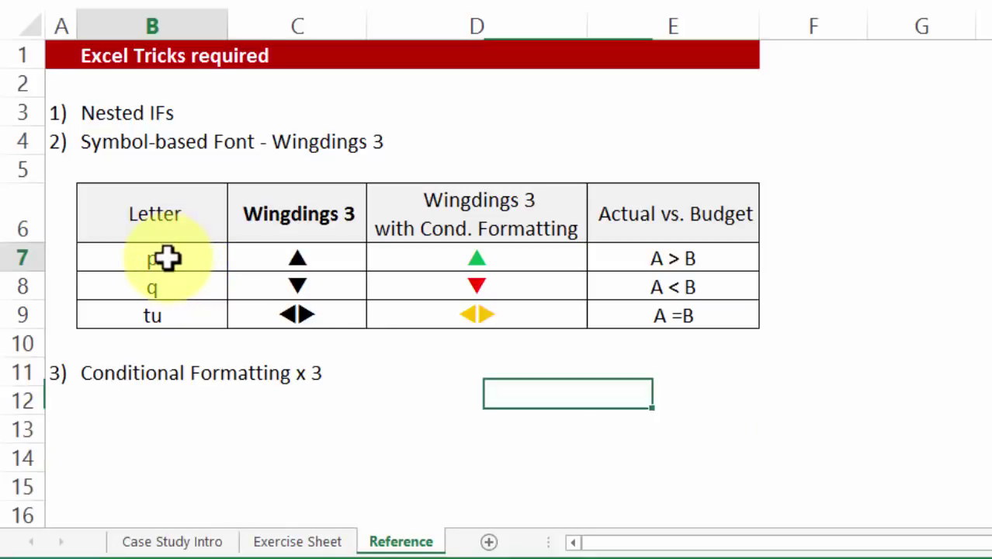
left_click(168, 284)
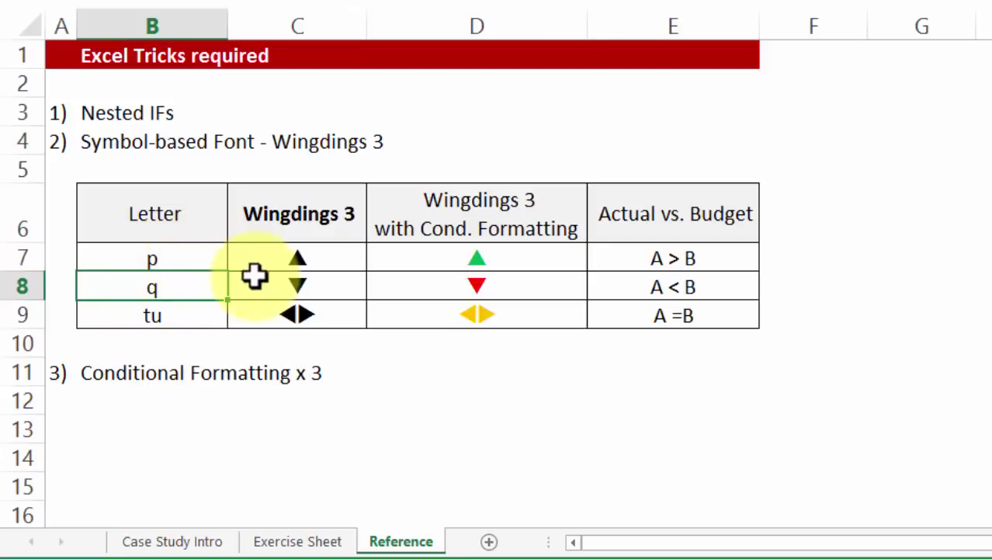
left_click_drag(322, 256, 312, 323)
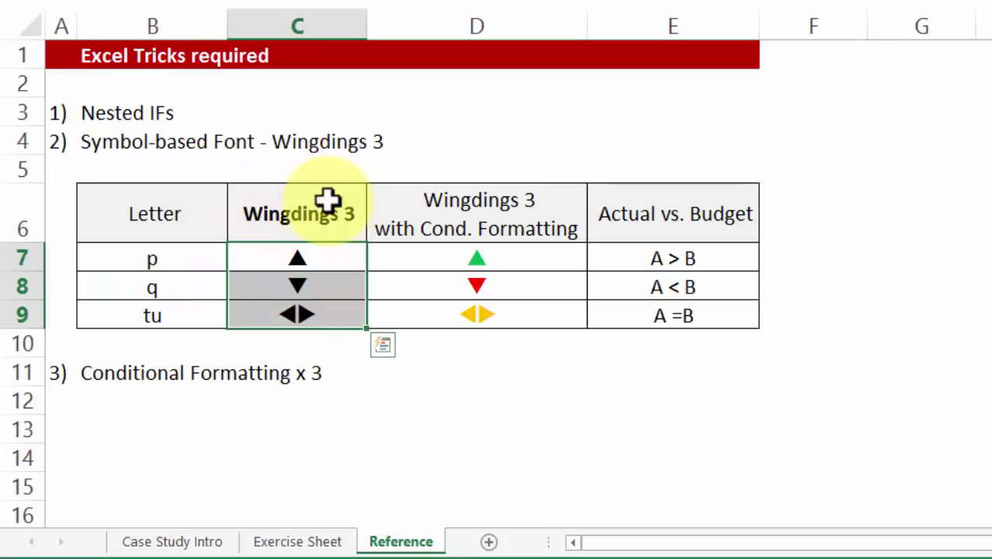
Change the font of the letters p, q and tu in B7:B9 of the Reference sheet to Wingdings 3.
left_click_drag(195, 265, 181, 313)
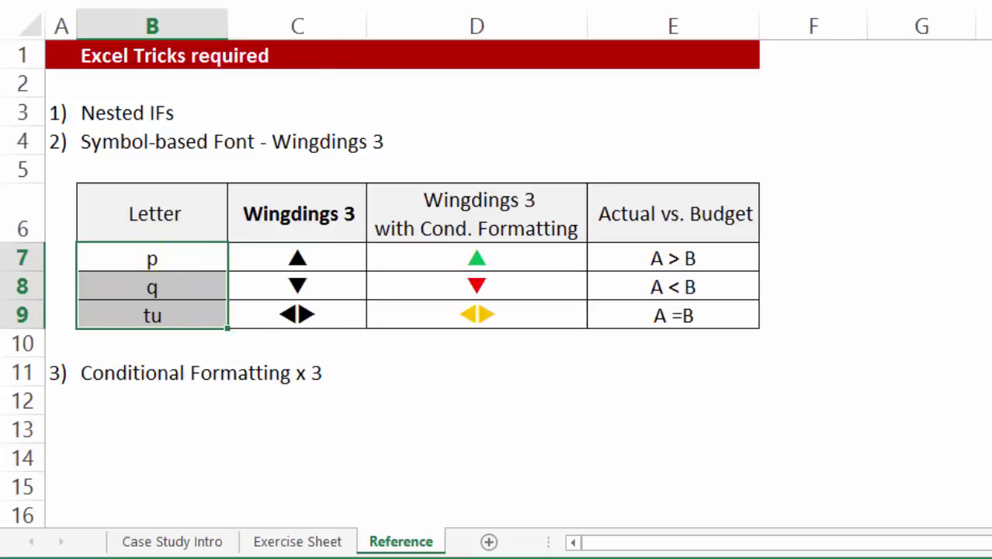
left_click(437, 0)
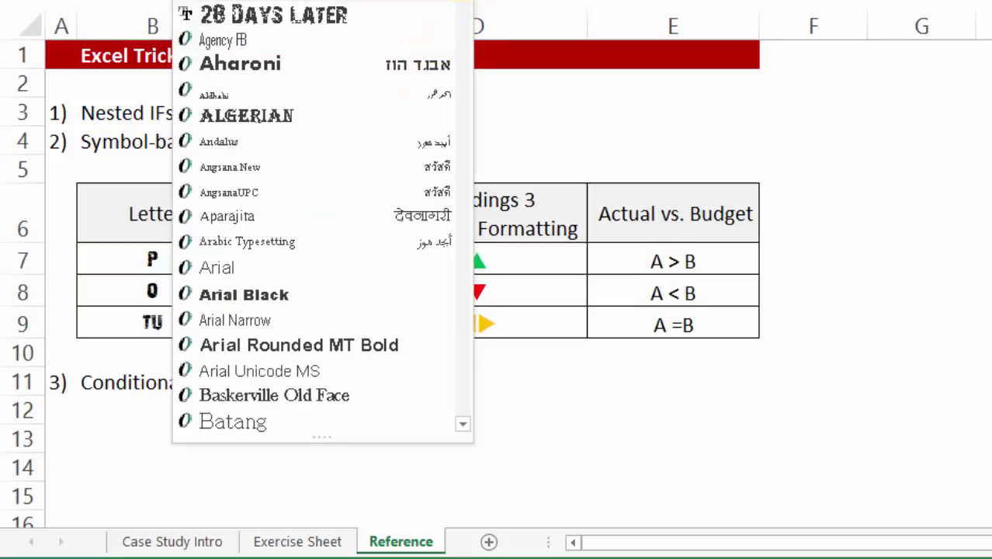
type("w")
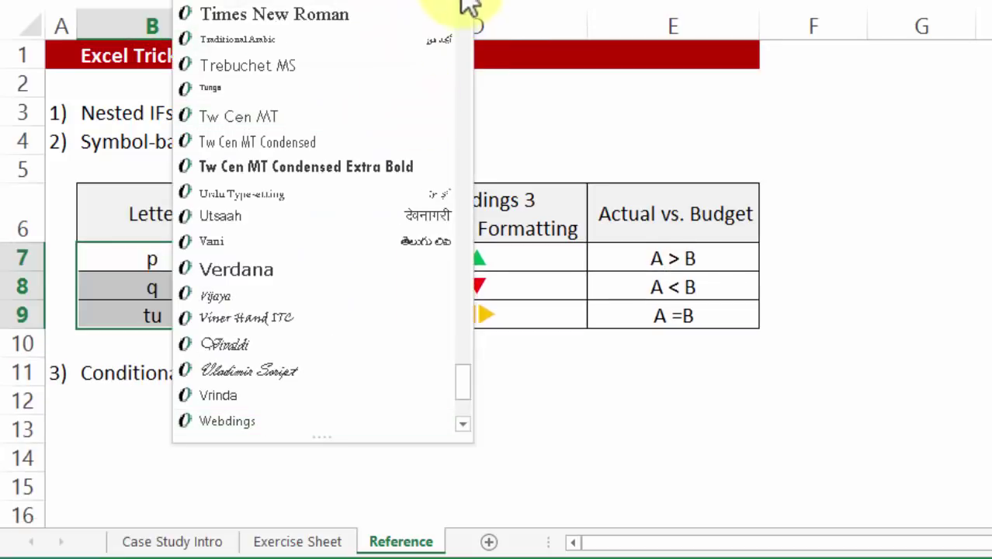
left_click_drag(463, 380, 456, 410)
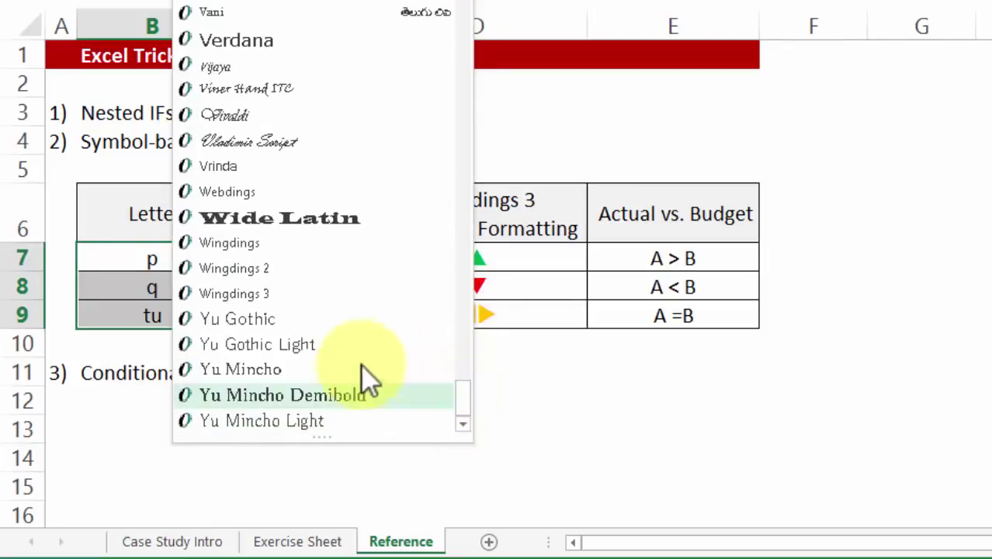
left_click(265, 293)
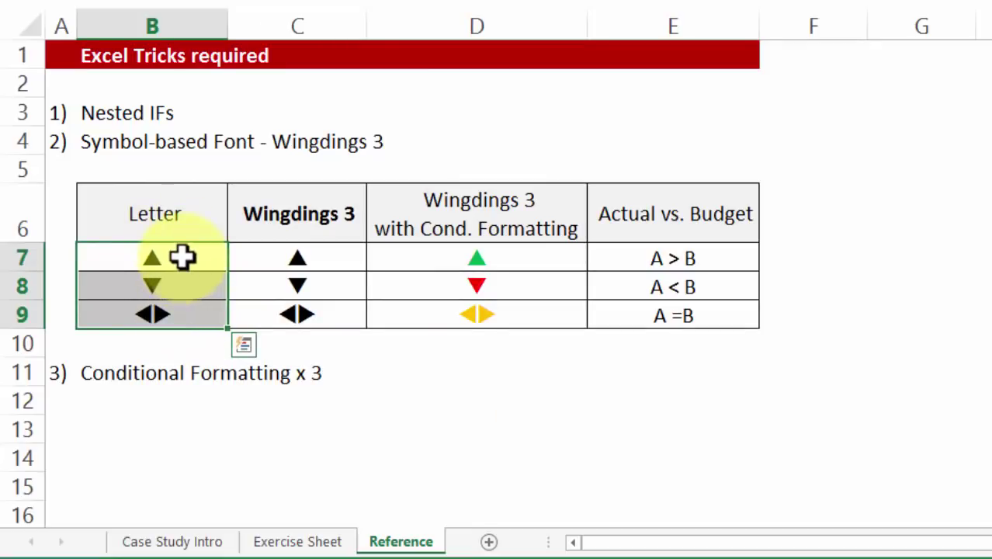
Return to the Exercise Sheet and expand the collapsed rows of the Exercise table.
left_click(296, 541)
left_click(17, 237)
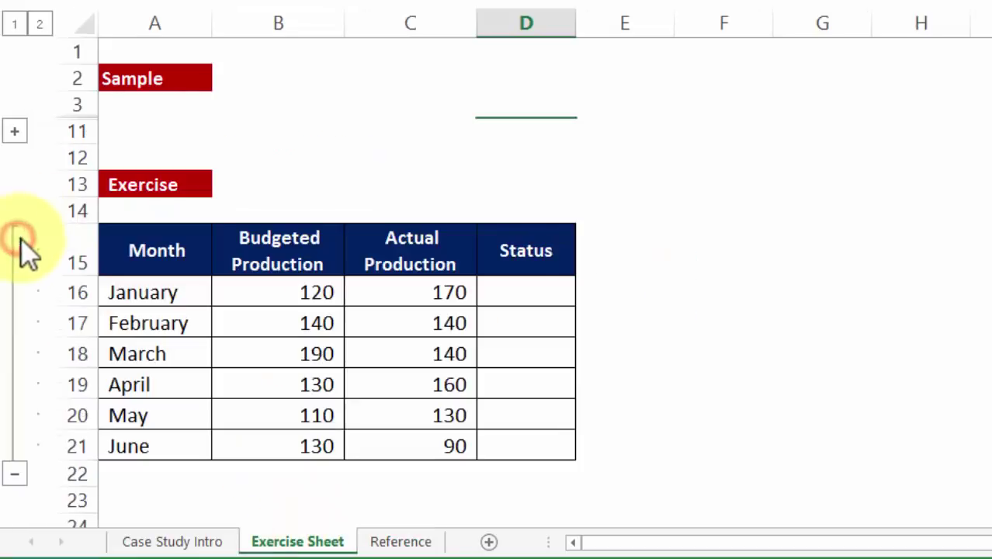
scroll(602, 251, "down", 2)
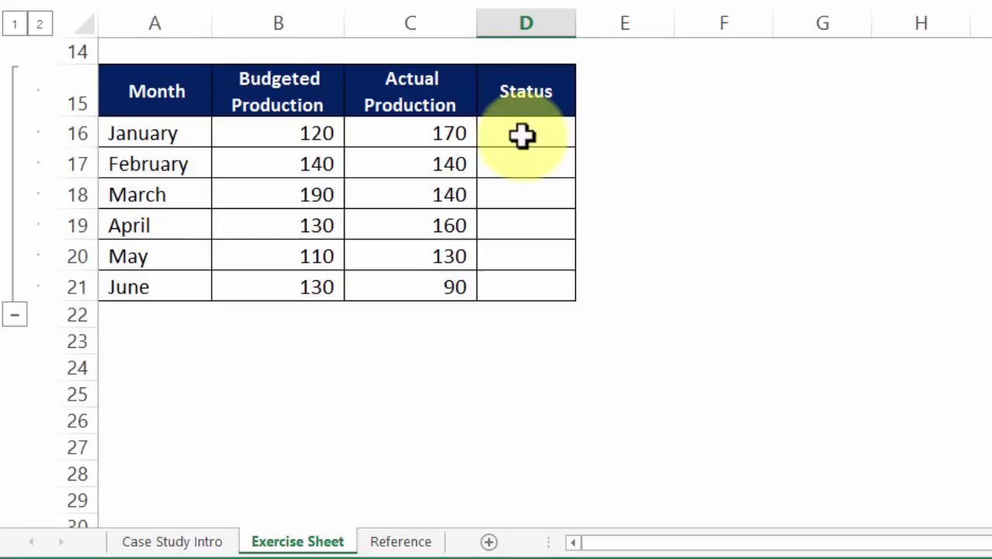
Check the symbol letters on the Reference sheet and start January's Status formula in D16 with =IF(C16>B16,"p",.
left_click(523, 134)
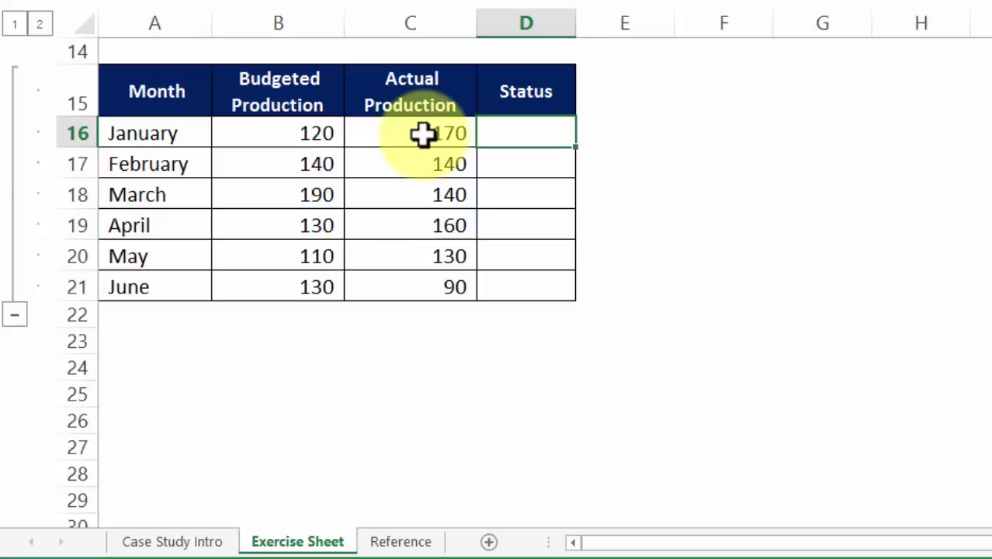
left_click(401, 541)
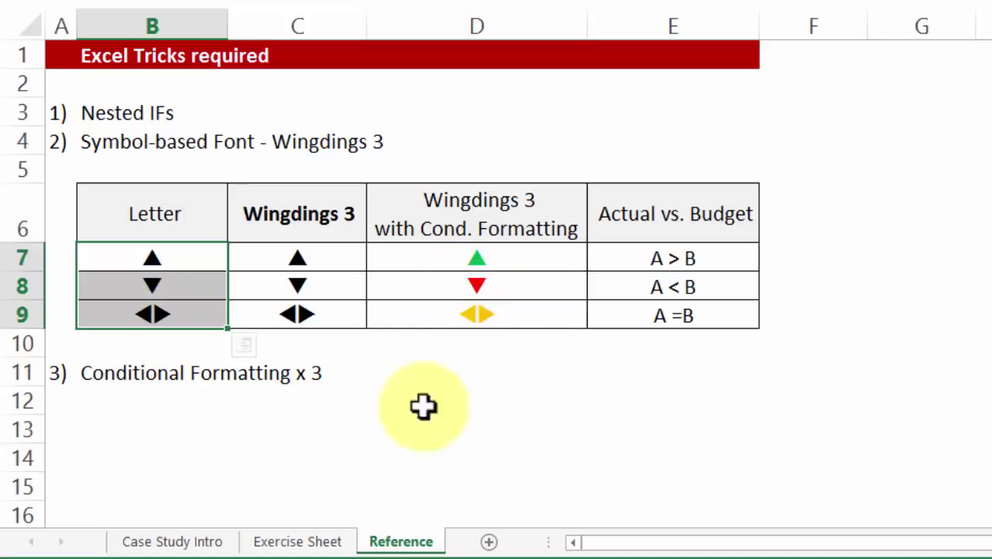
left_click(295, 542)
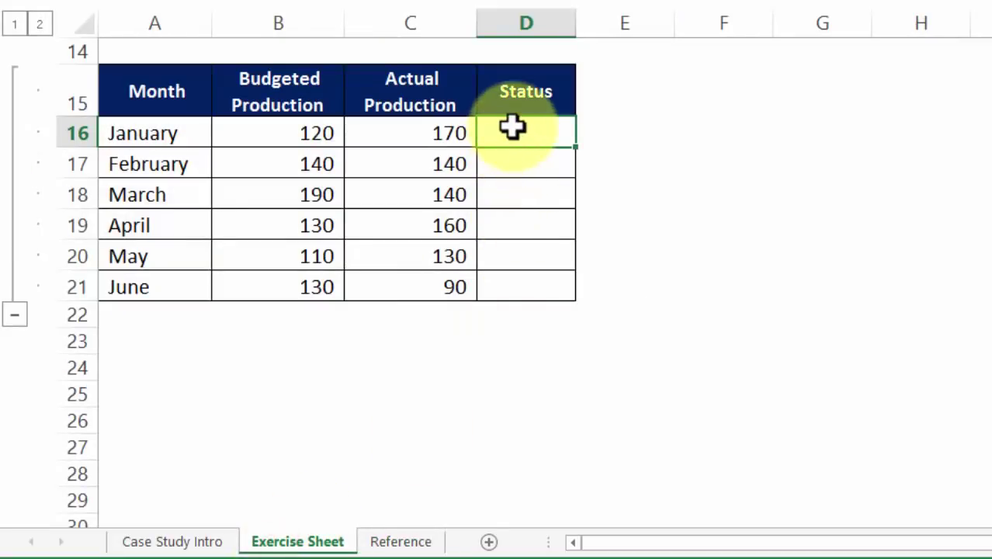
type("=IF(")
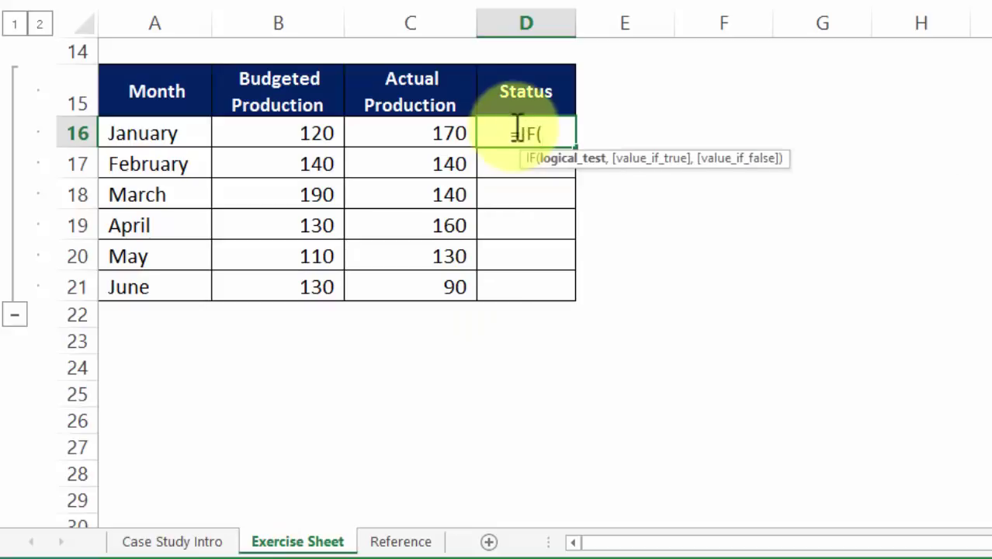
left_click(427, 137)
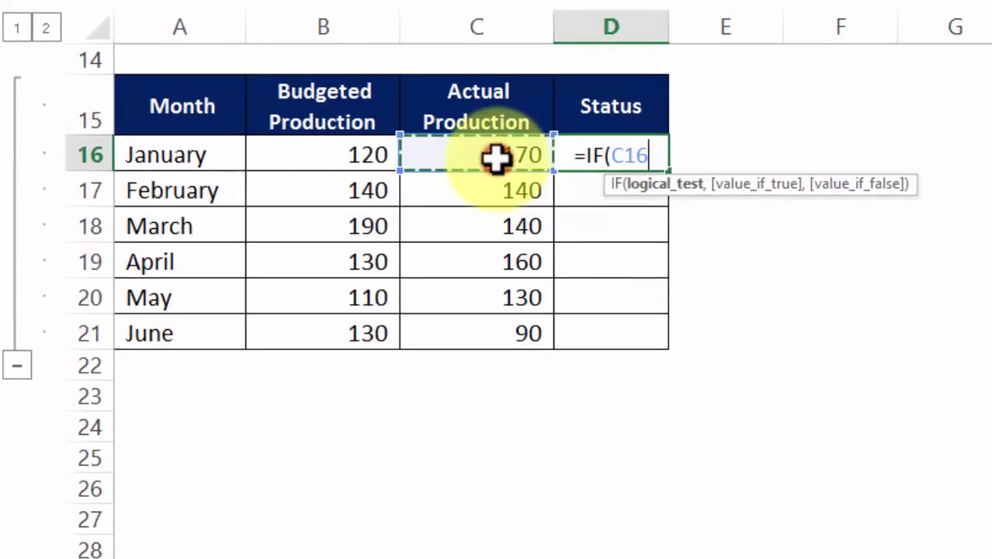
type(">")
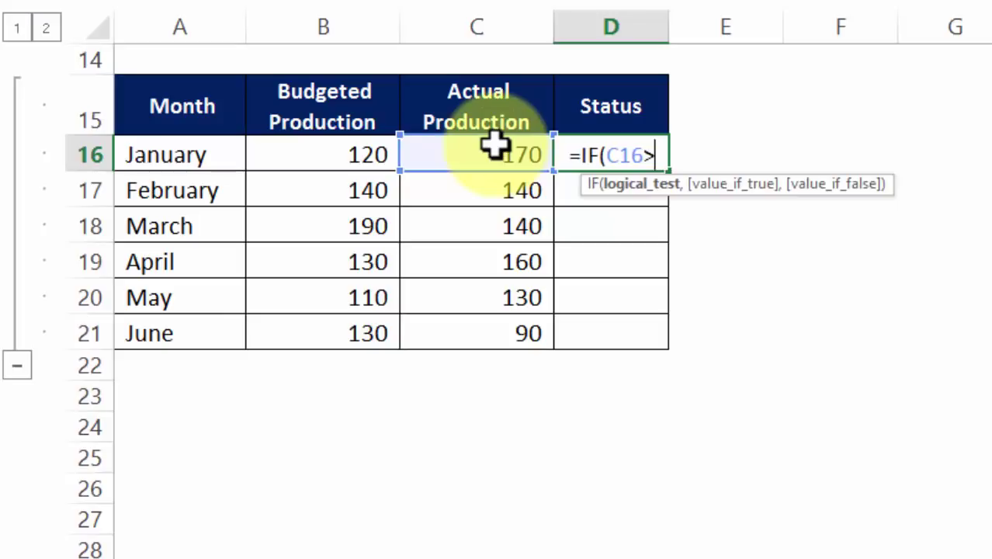
left_click(347, 148)
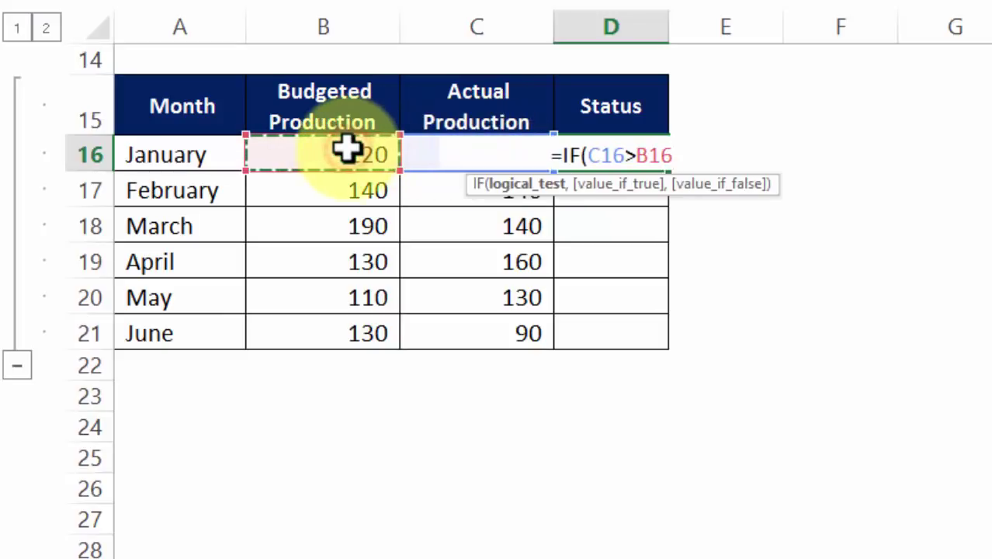
type(",")
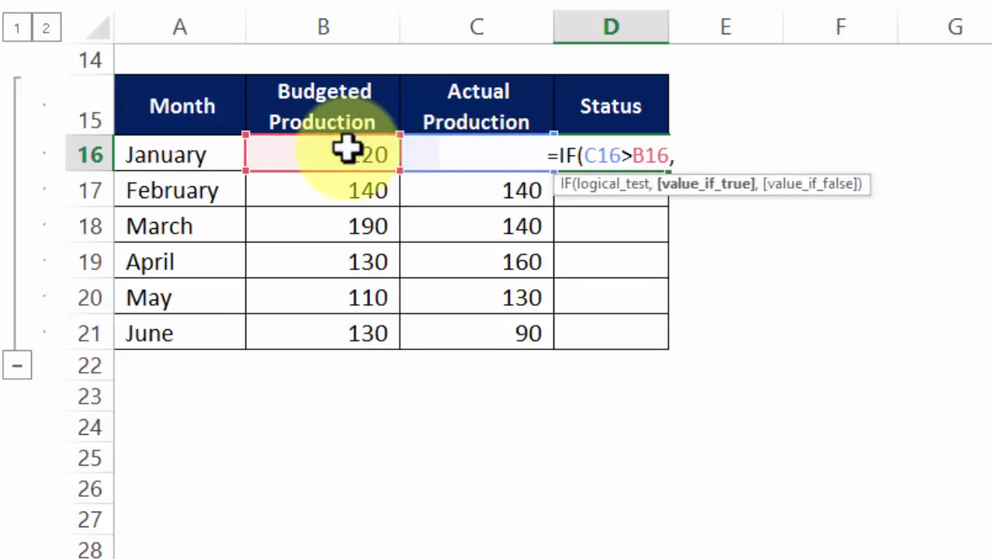
type("\"p")
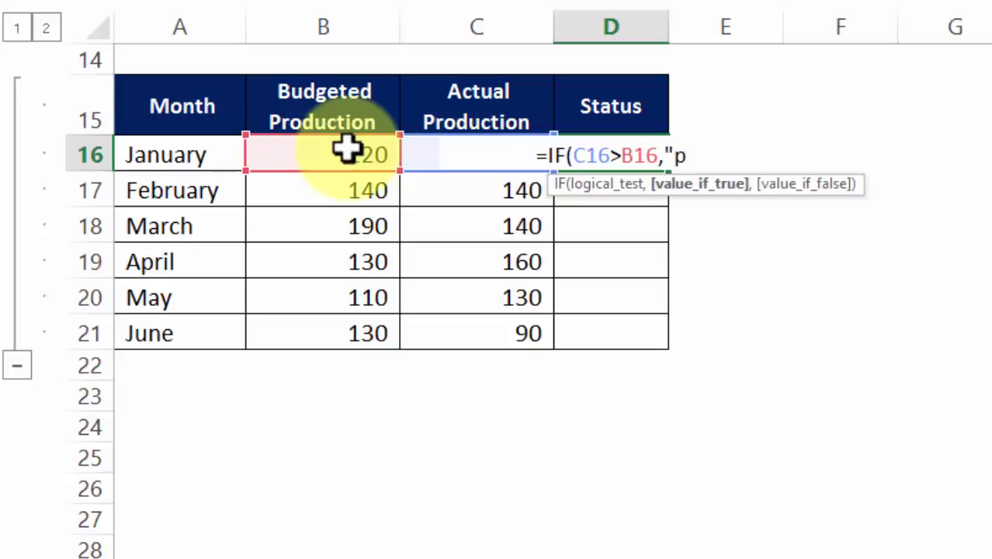
type("\"")
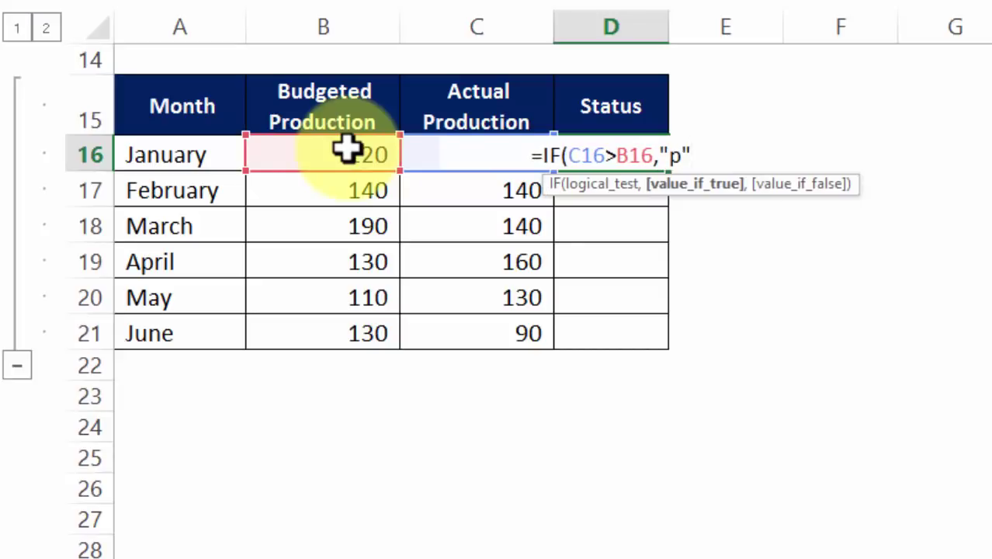
type(",")
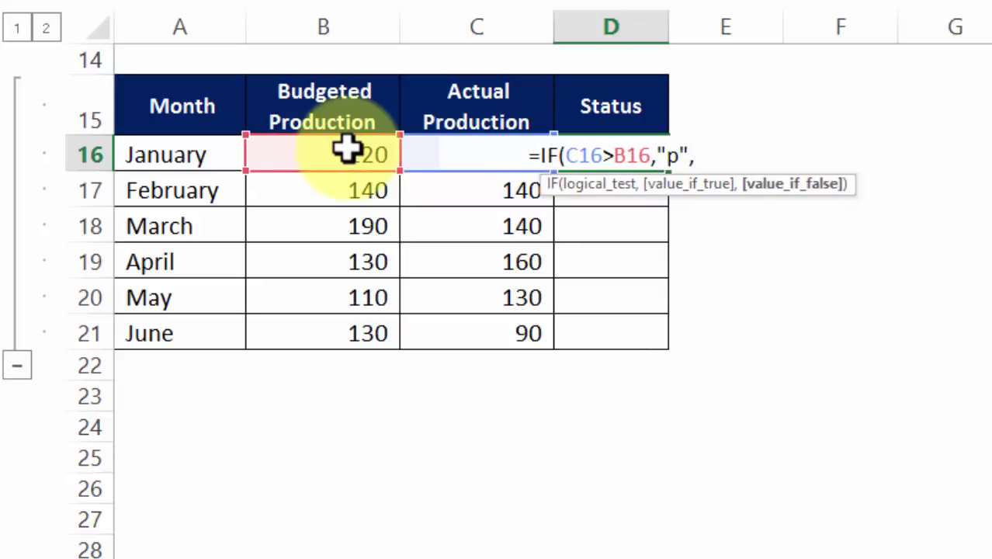
Nest a second IF in the D16 formula that tests C16=B16 and returns "tu" when true.
type("if")
key("Tab")
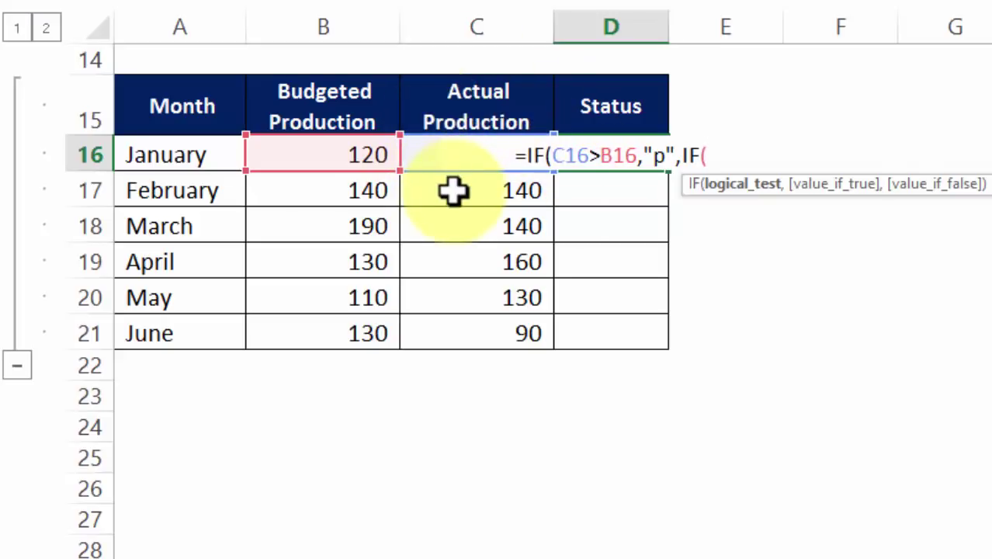
left_click(453, 97)
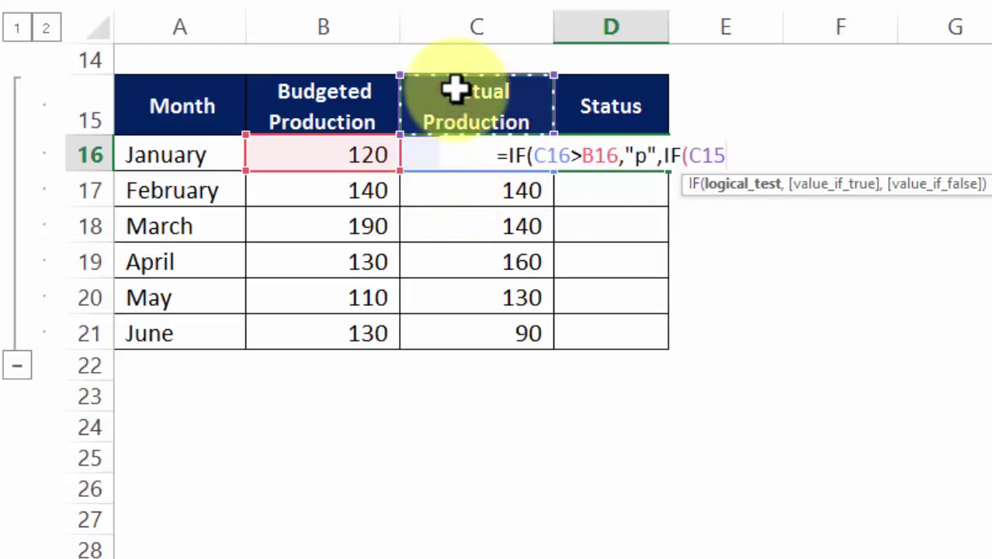
key("Down")
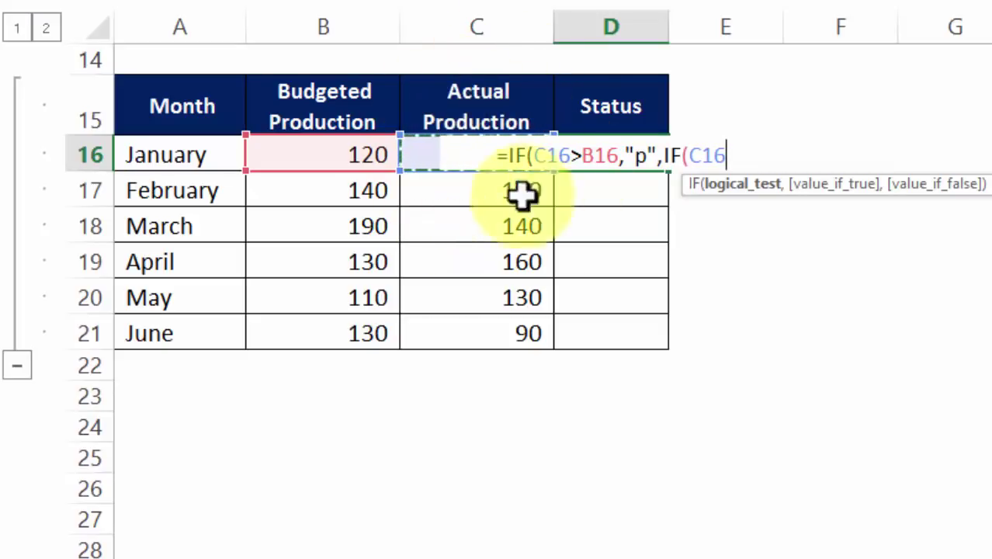
type("=")
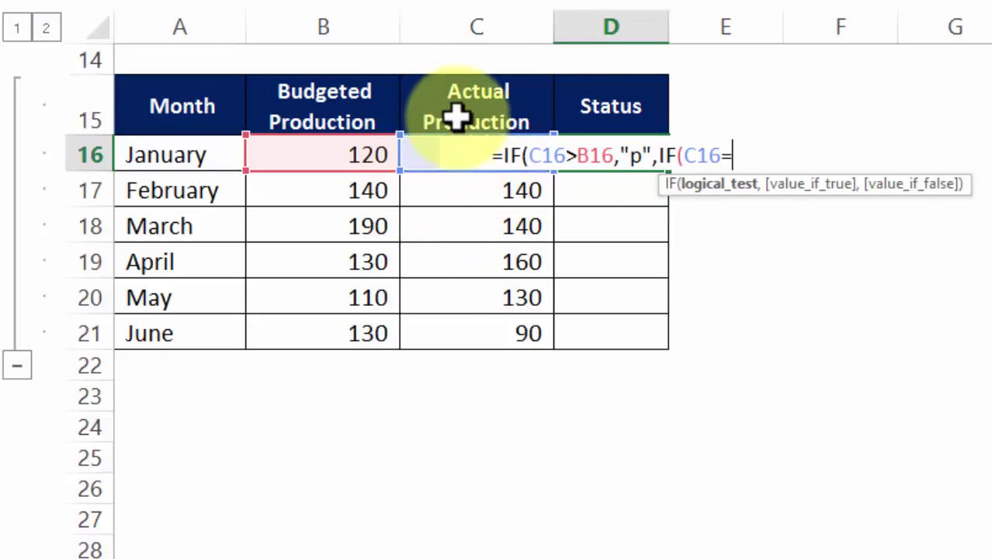
left_click(317, 155)
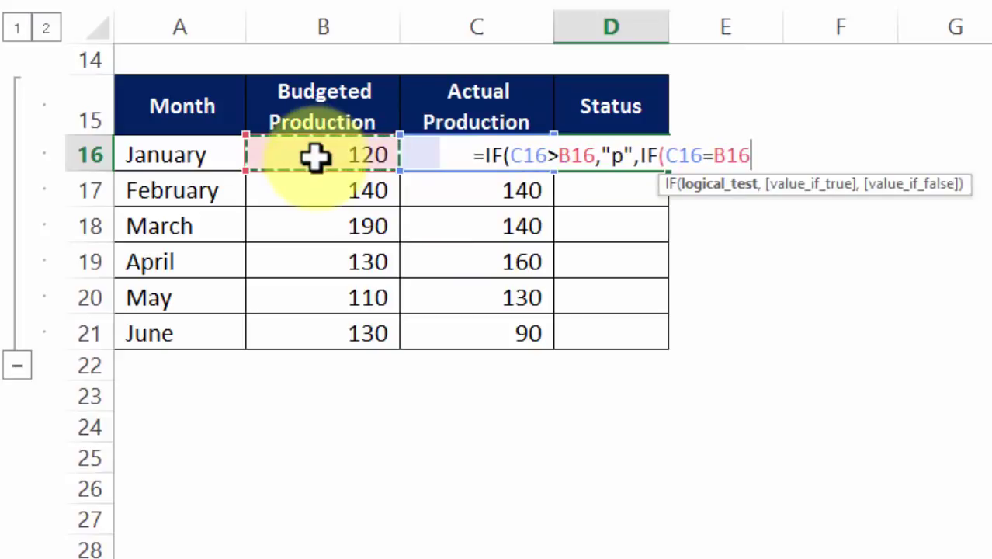
type(",\"")
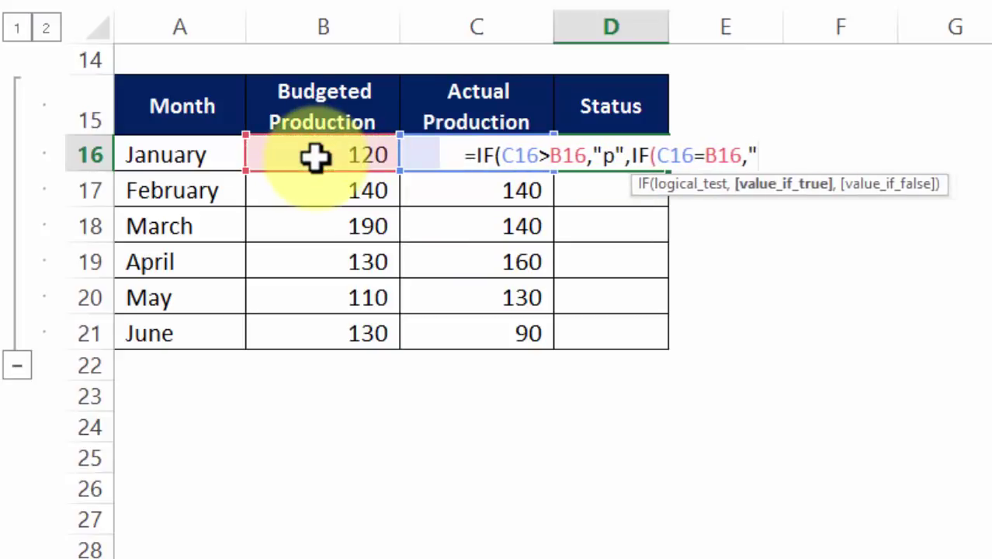
type("\"tu")
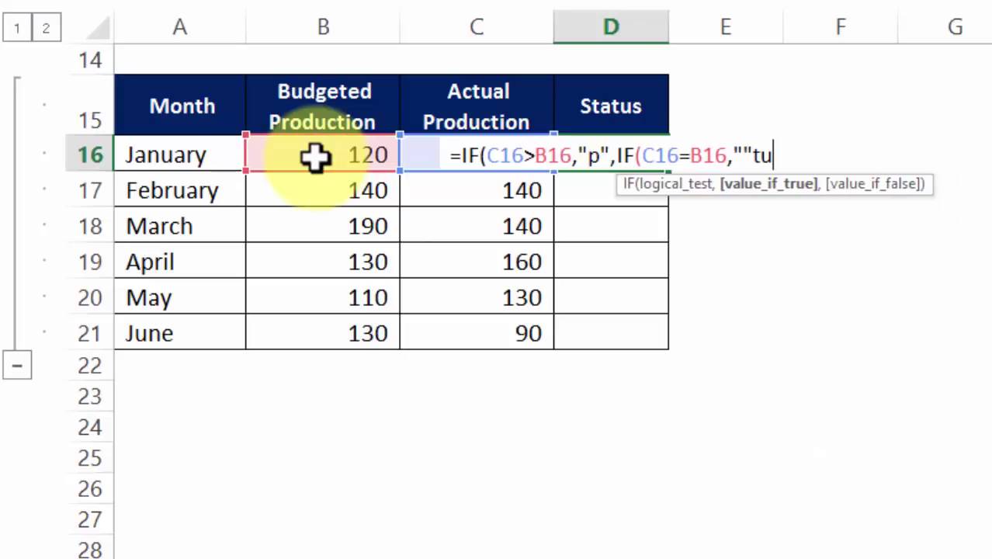
type("\"")
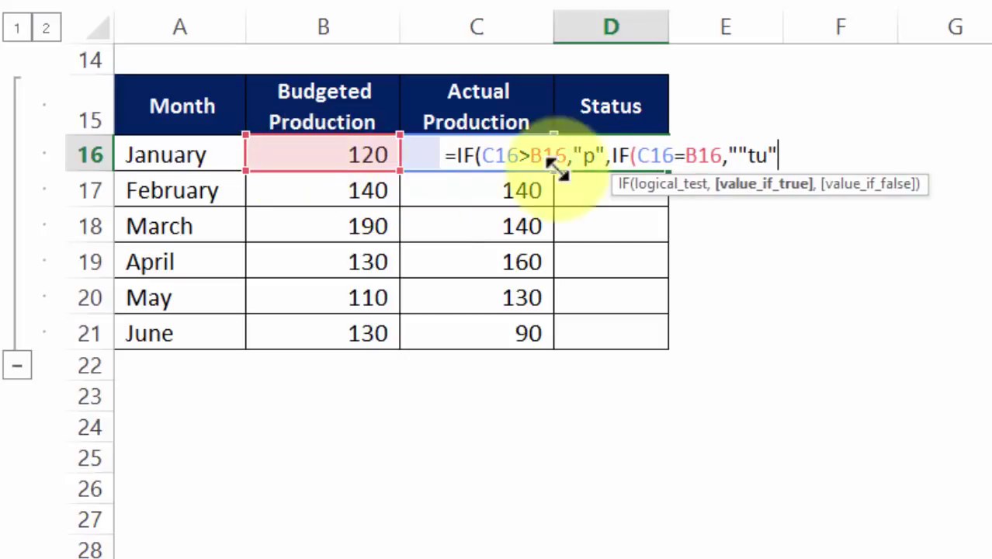
left_click(743, 155)
key("BackSpace")
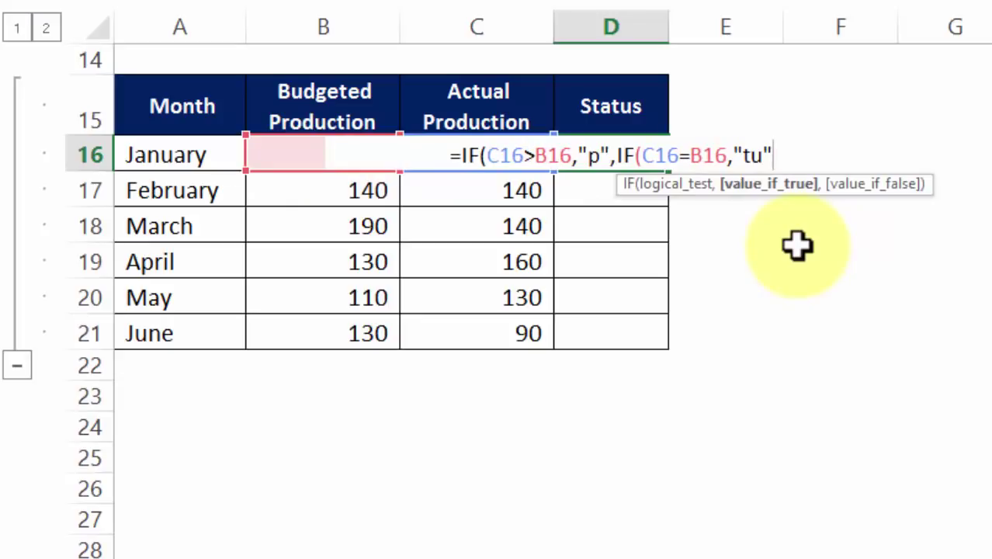
Complete the D16 formula with "q" as the remaining result, close both IFs and enter it.
type(",\"")
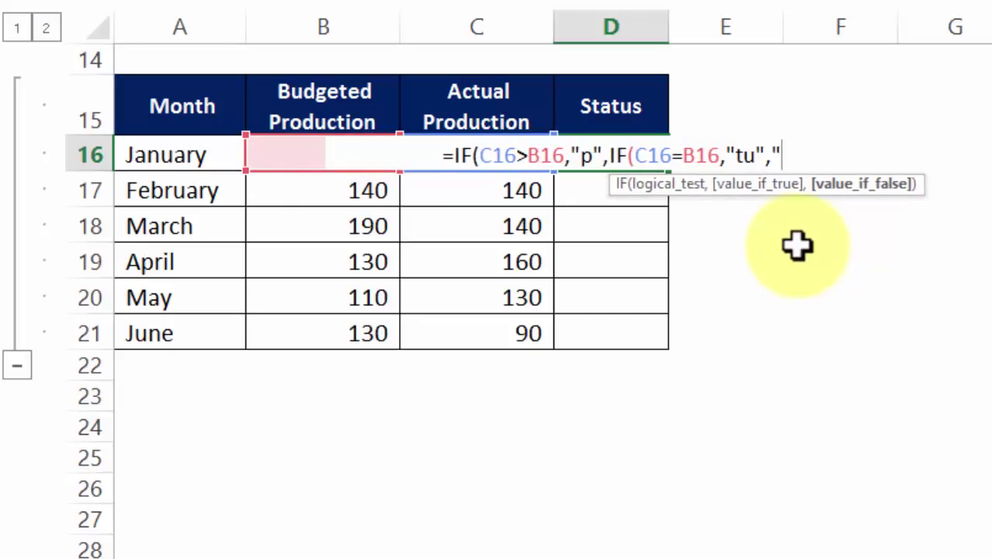
type("q\"")
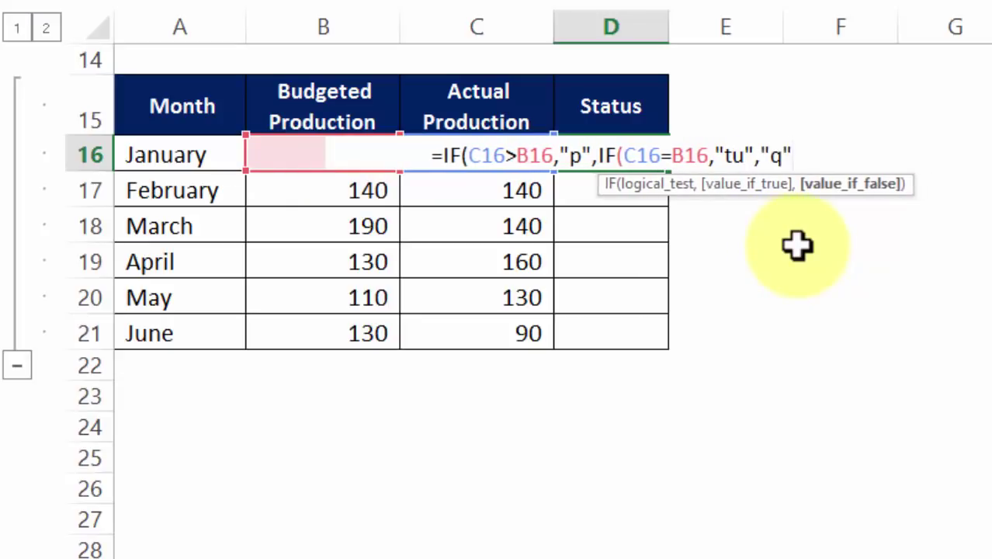
type("))")
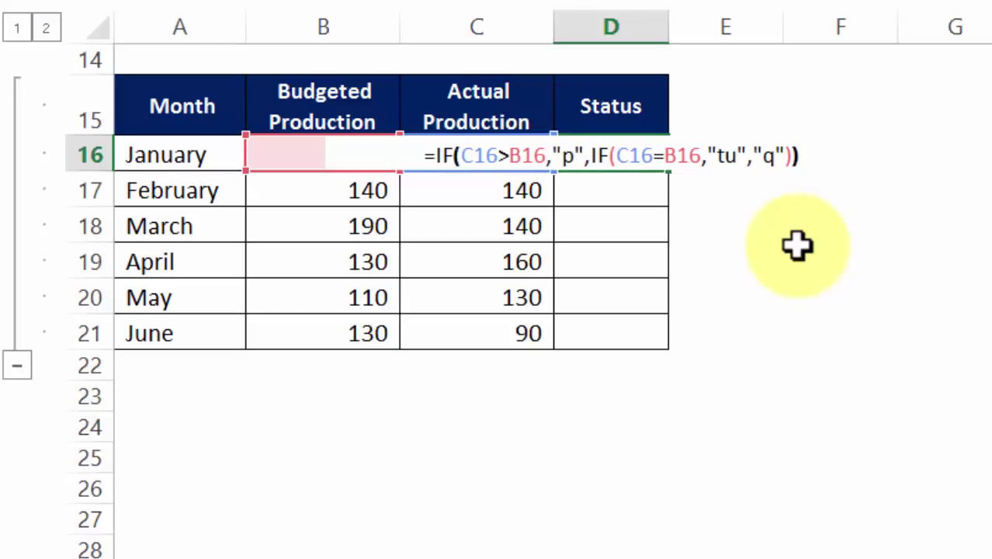
key("Return")
Fill the Status formula from D16 down to D21 and check the February and March rows against their production values.
left_click(626, 153)
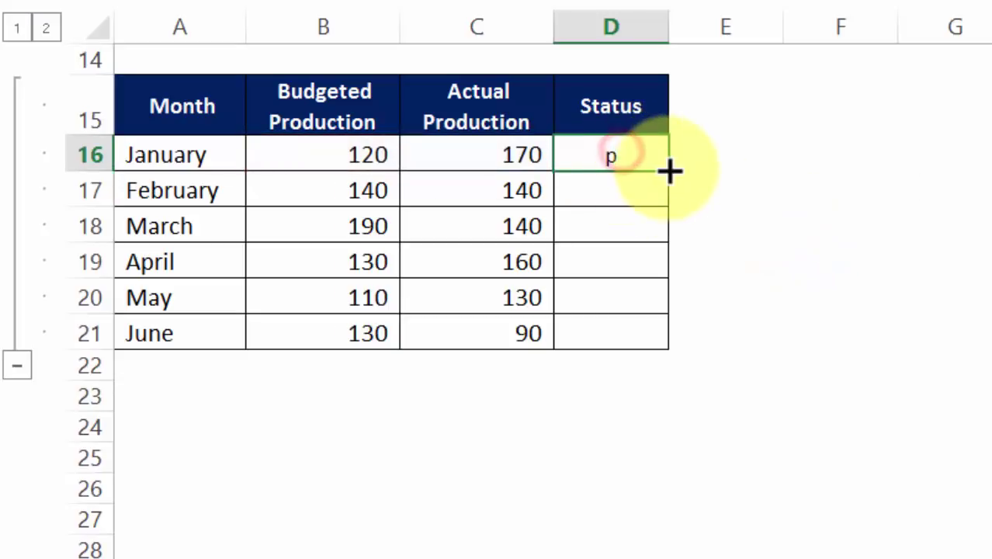
double_click(668, 170)
left_click_drag(662, 190, 328, 193)
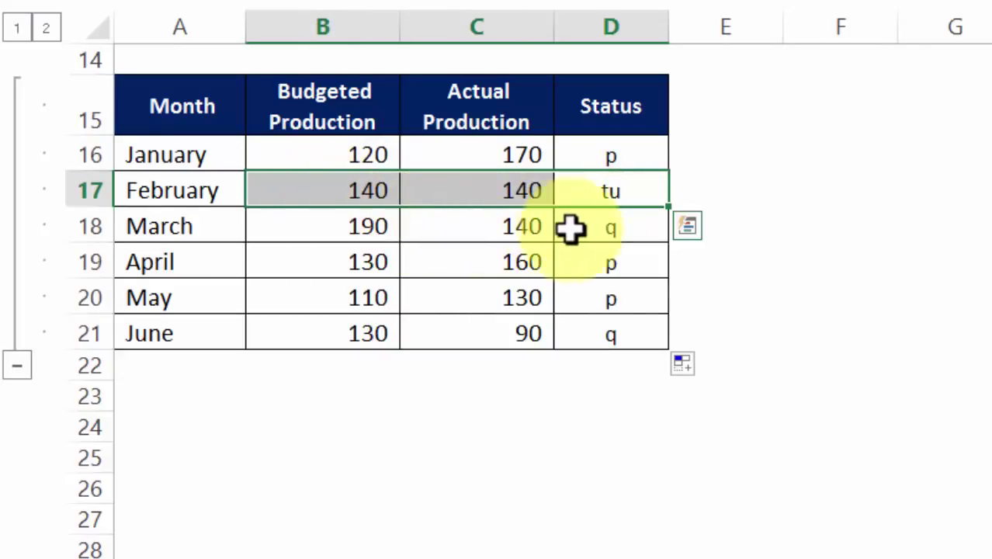
left_click(608, 227)
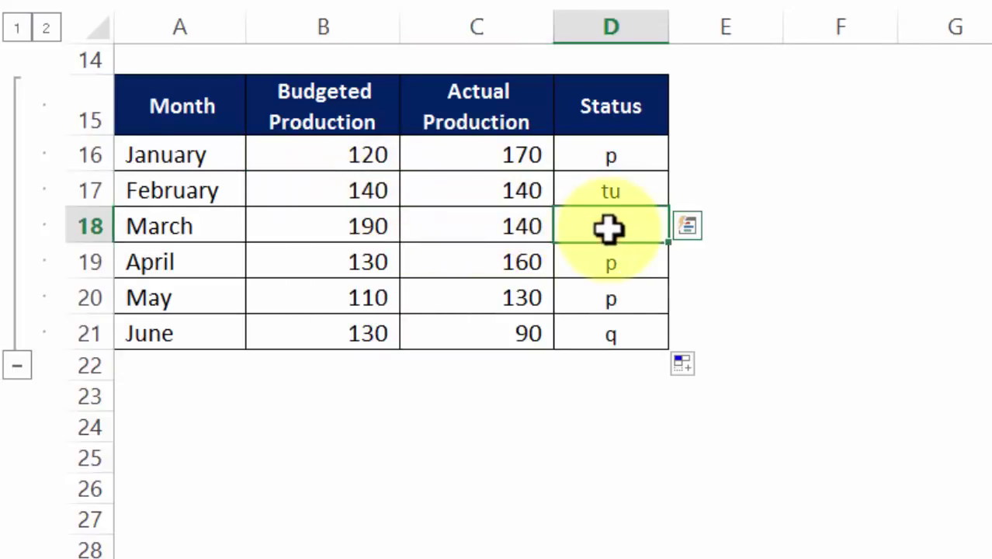
left_click(506, 227)
Change the font of the Status letters in D16:D21 to Wingdings 3.
left_click_drag(615, 155, 625, 336)
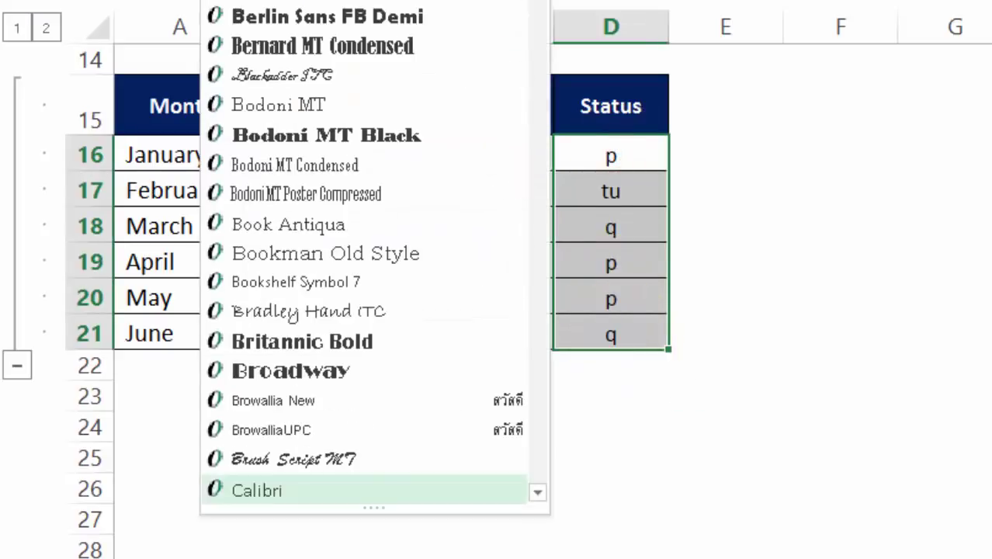
type("w")
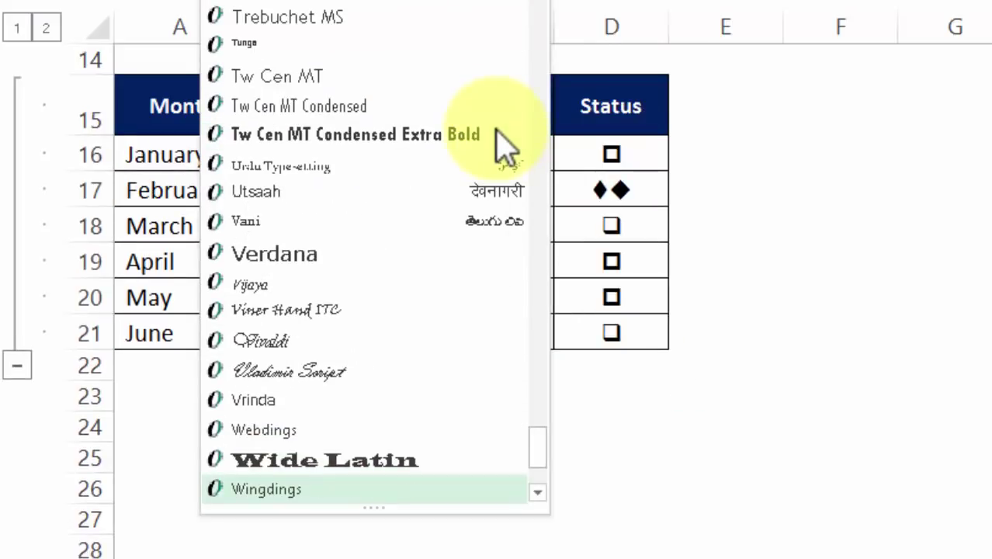
left_click(501, 136)
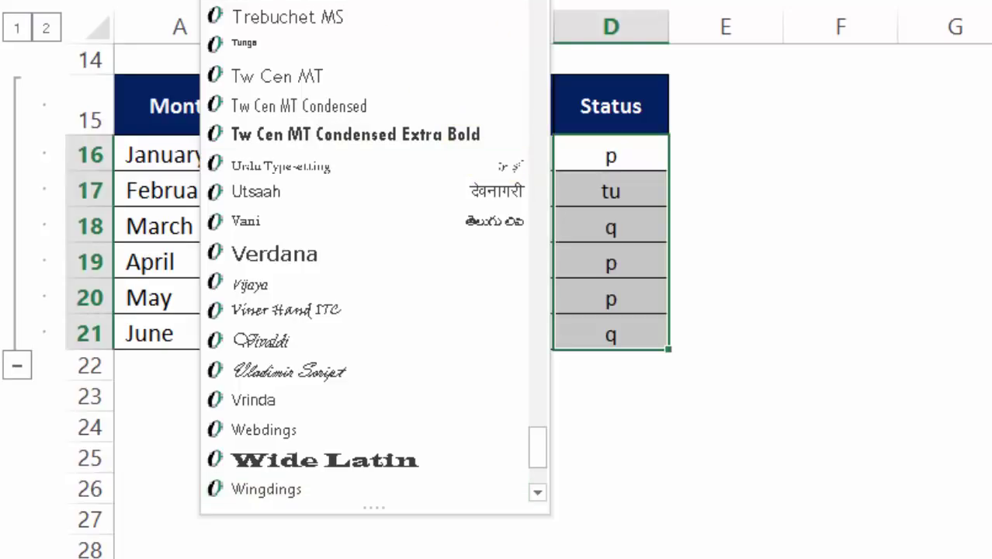
scroll(311, 489, "down", 1)
scroll(310, 489, "down", 1)
left_click(271, 488)
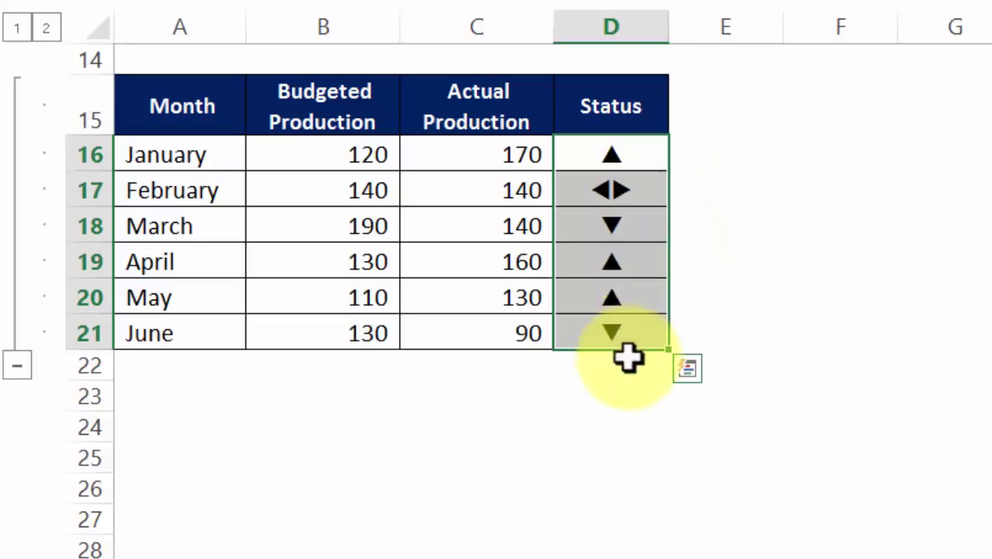
Test January's Status symbol with an Actual Production of 120 in C16, and undo the change.
left_click(500, 153)
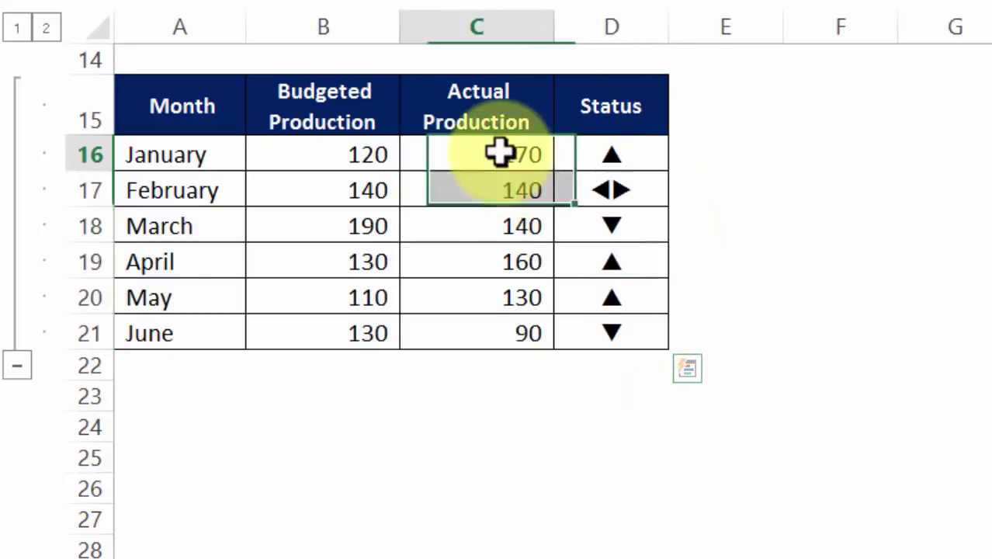
type("120")
key("Return")
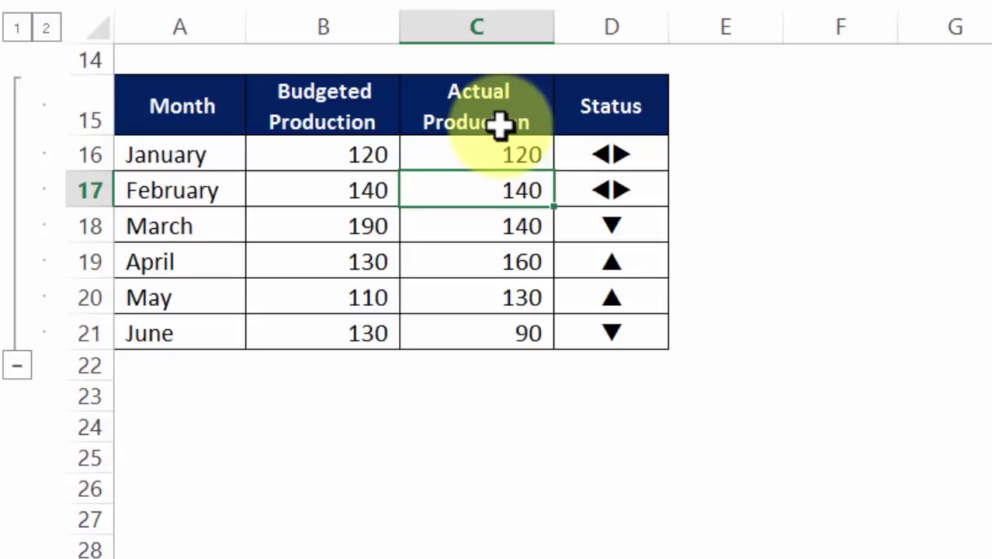
key("Up")
key("ctrl+z")
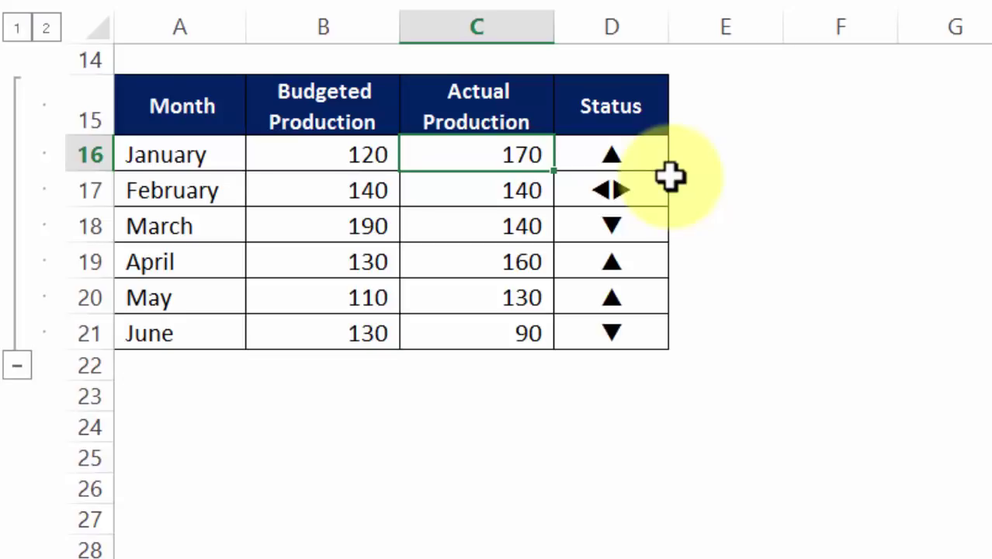
Create a conditional formatting rule for D16:D21 that formats only cells whose value is equal to p.
left_click_drag(626, 151, 613, 333)
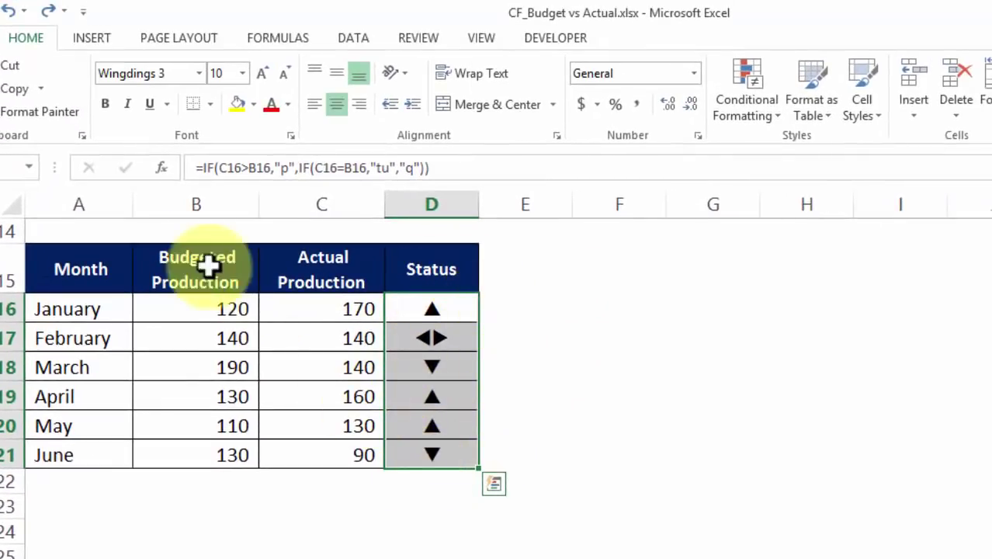
left_click(743, 100)
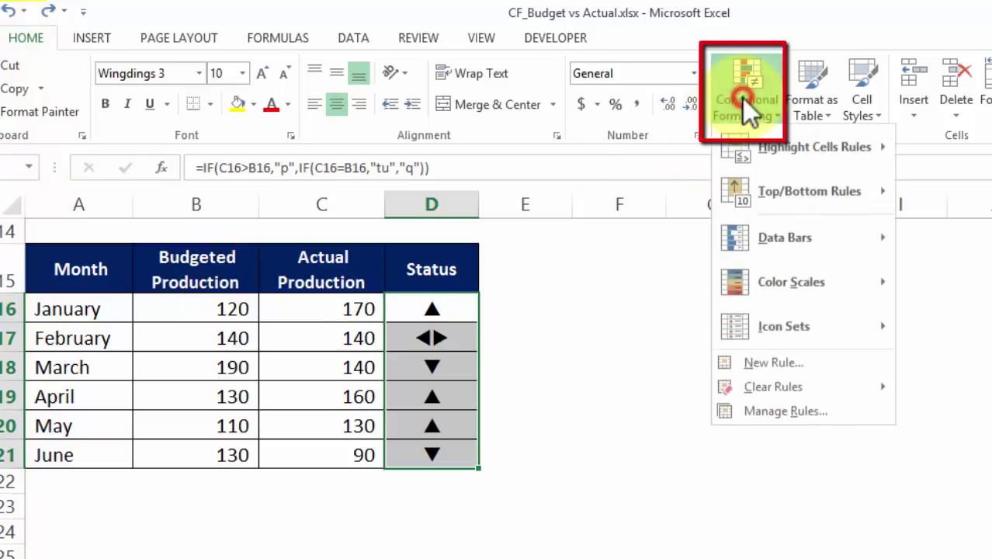
left_click(791, 367)
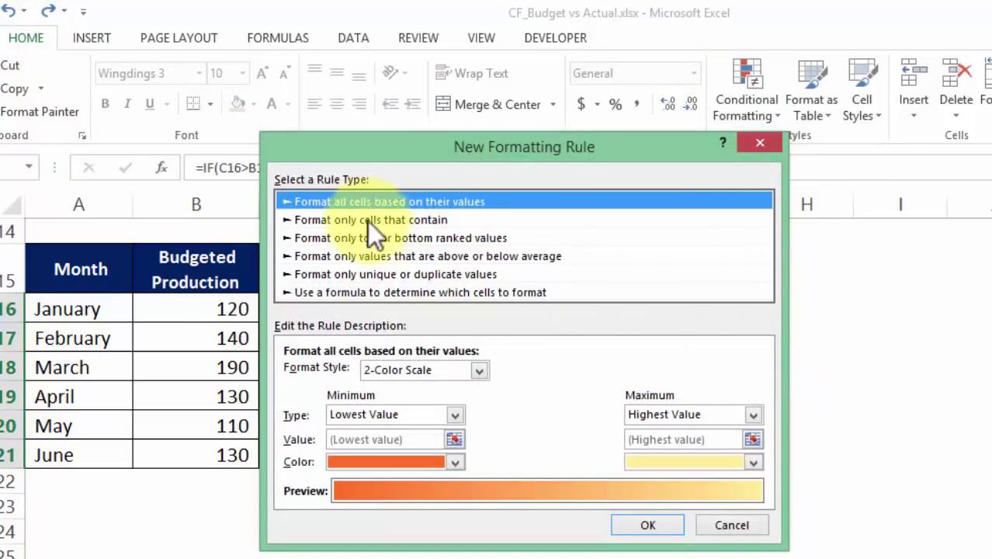
left_click(330, 220)
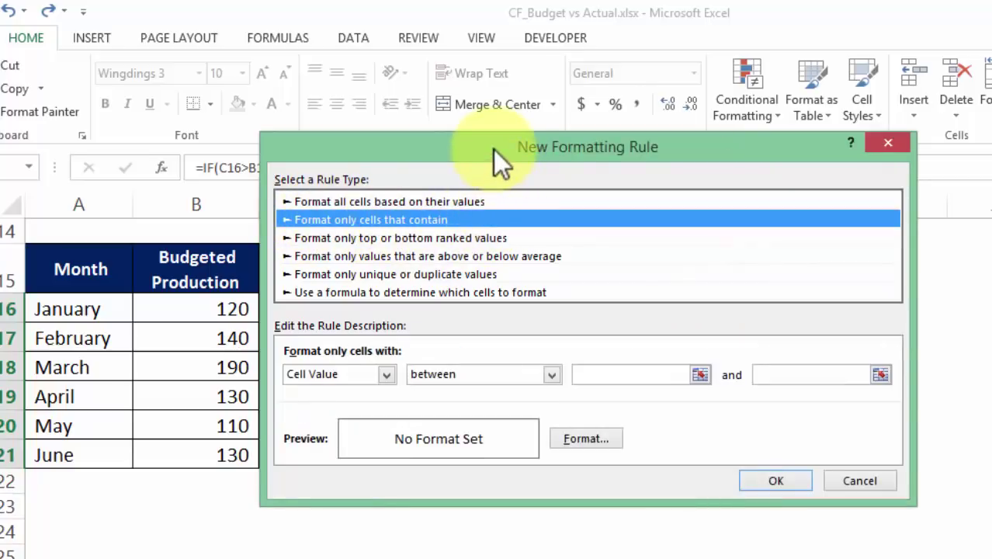
left_click_drag(494, 149, 481, 69)
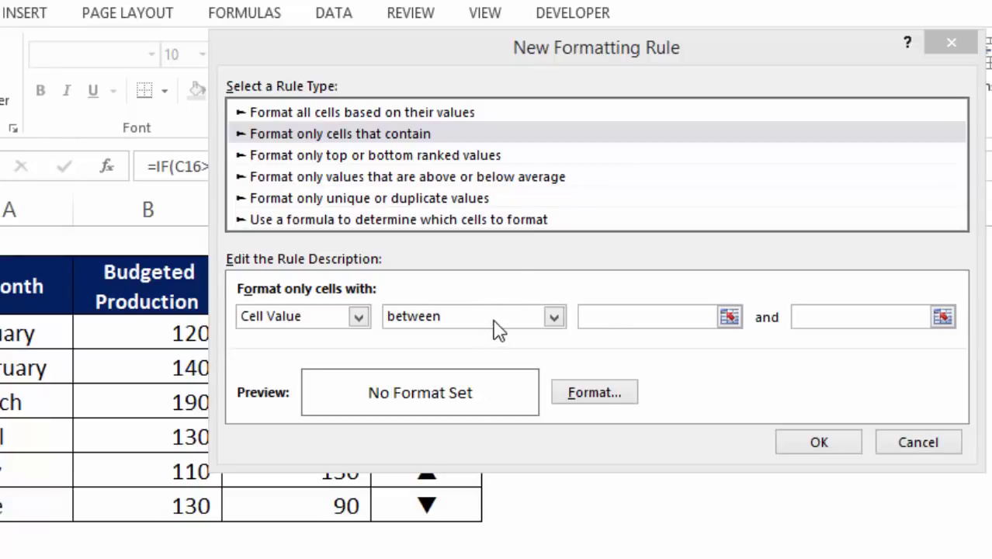
left_click(494, 318)
left_click(443, 370)
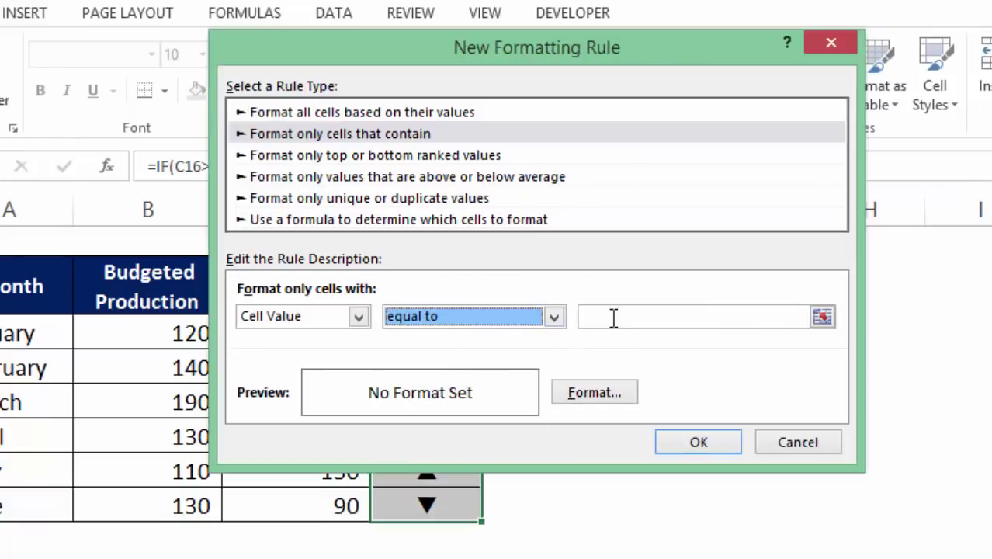
left_click(613, 317)
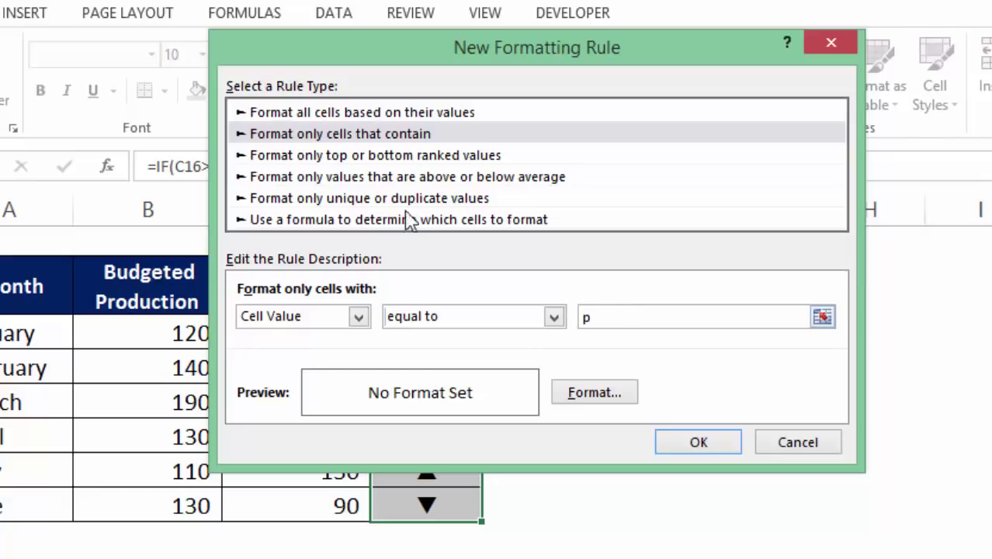
Set the font colour for the "p" rule to the standard light green.
left_click(603, 396)
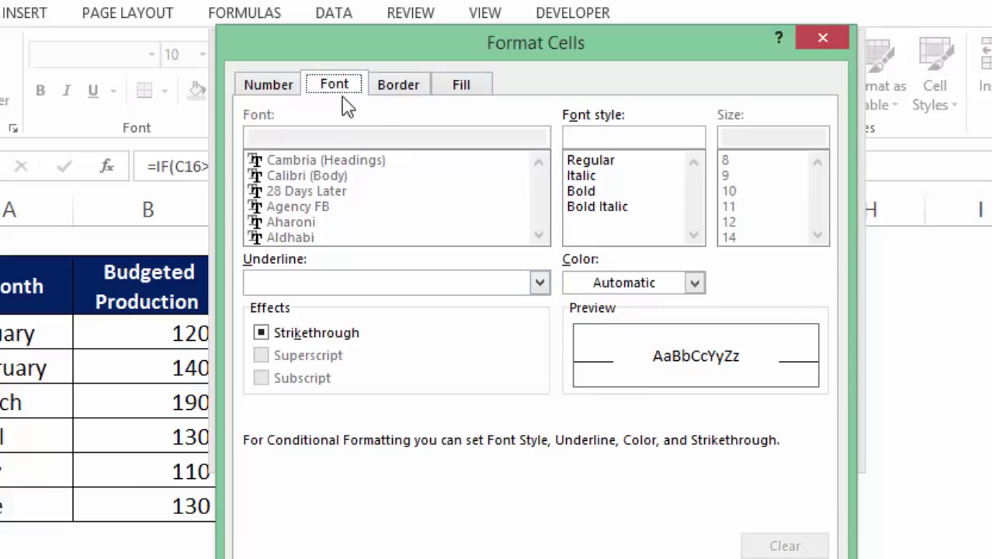
left_click(597, 289)
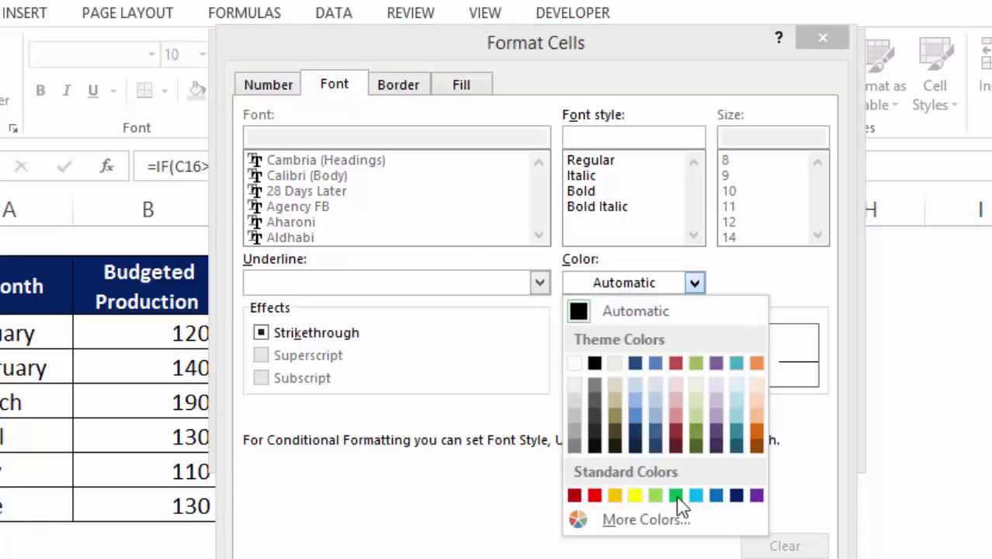
left_click(657, 497)
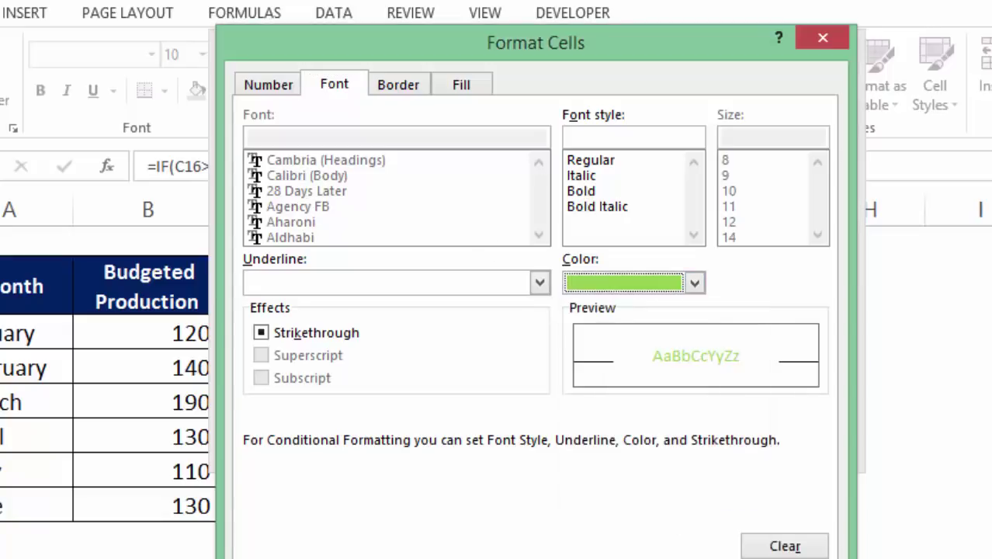
key("Return")
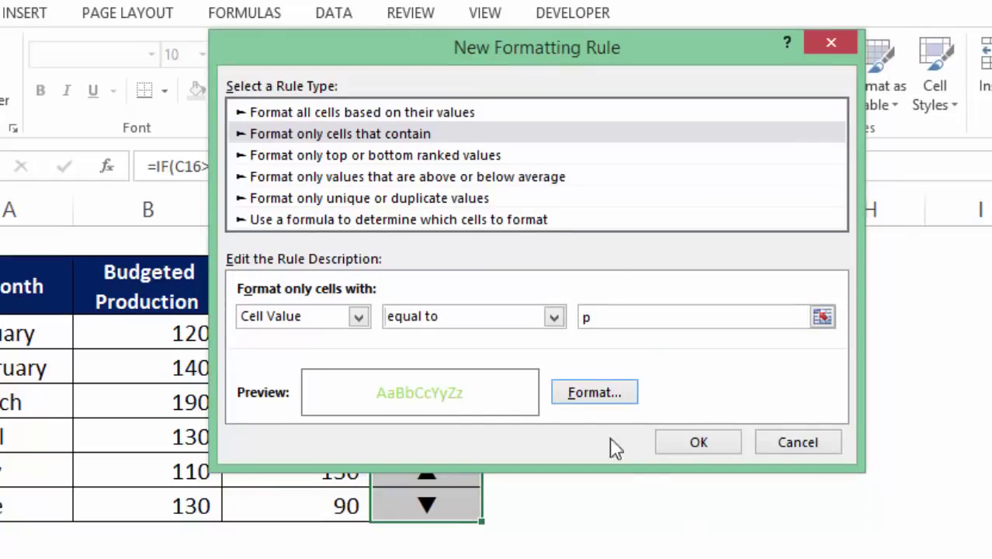
Make the font style of the "p" rule bold and apply the rule to the Status cells.
left_click(594, 394)
left_click(587, 197)
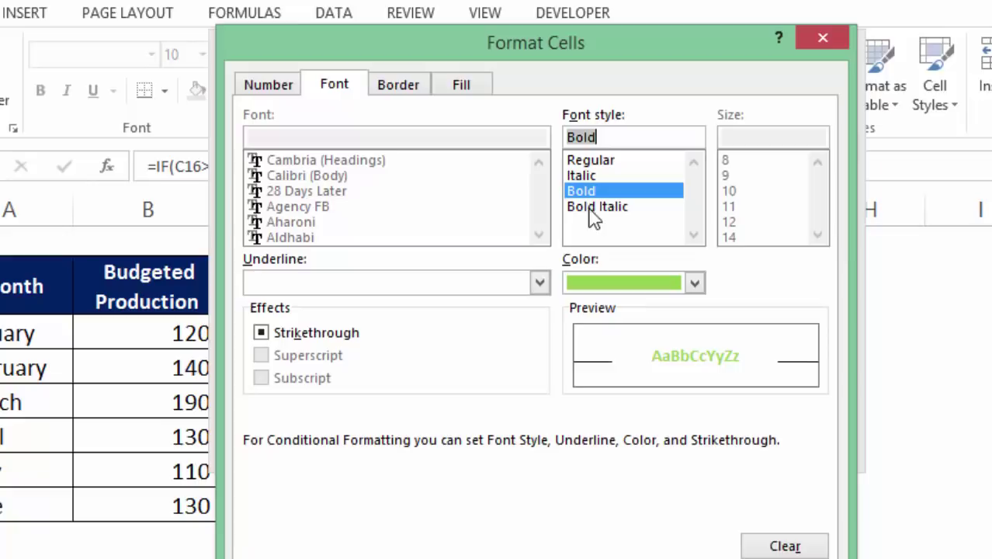
key("Return")
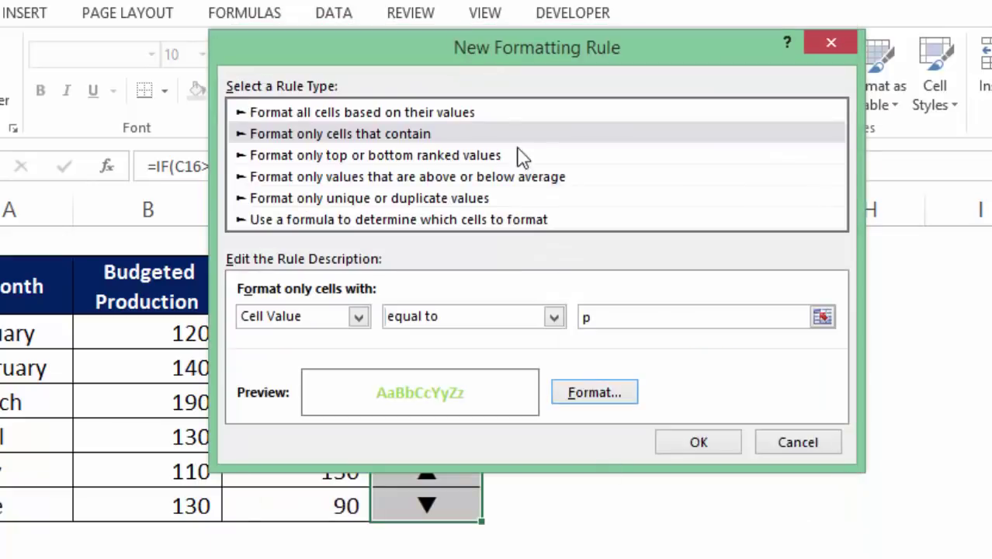
mouse_move(496, 48)
left_mouse_down()
mouse_move(818, 59)
mouse_move(503, 59)
left_mouse_up()
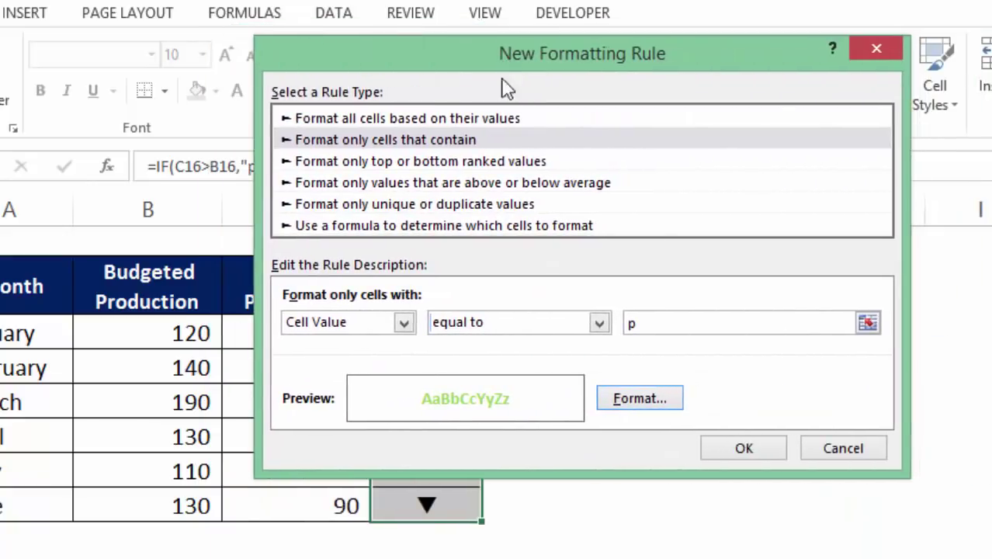
left_click(749, 447)
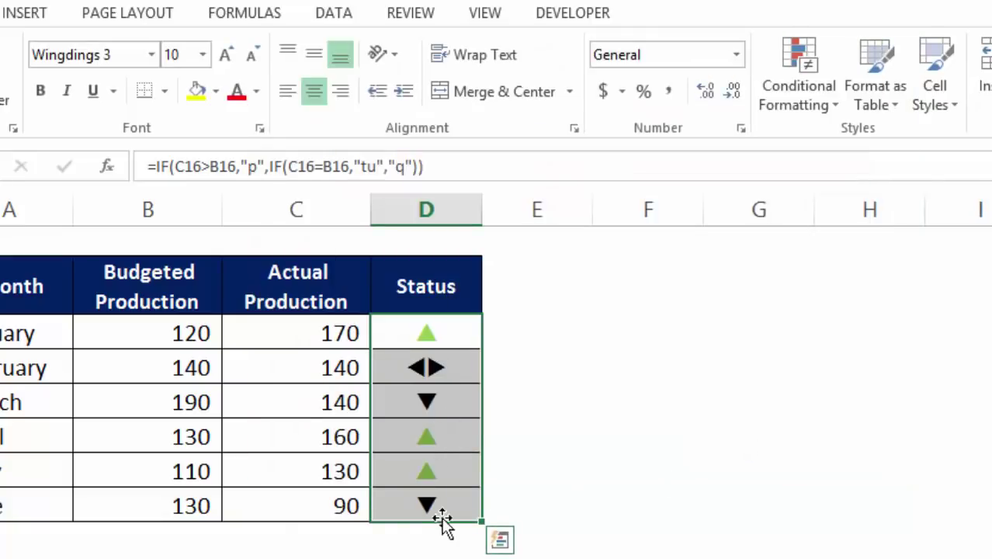
Create a second rule for the Status cells that formats only cells whose value is equal to tu.
left_click(786, 93)
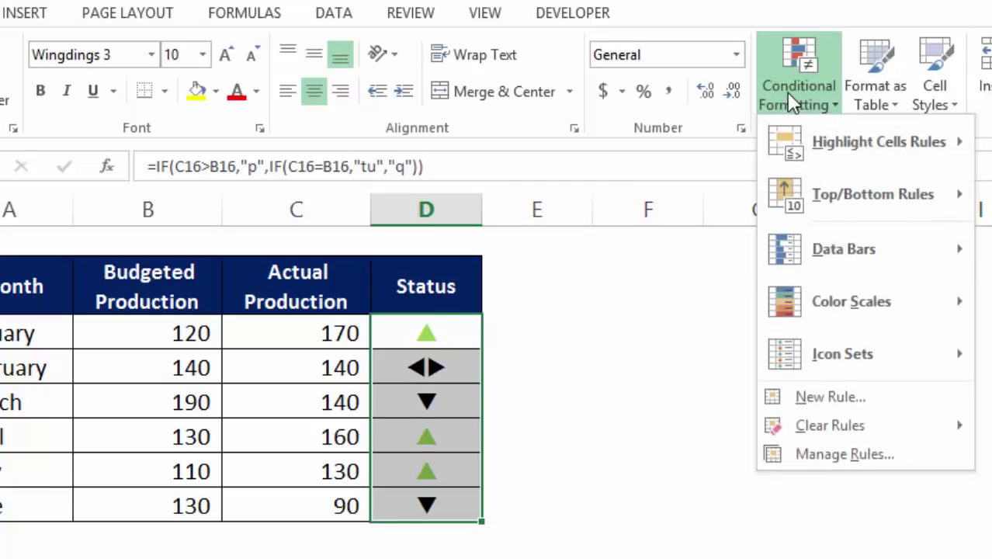
left_click(788, 399)
left_click(354, 114)
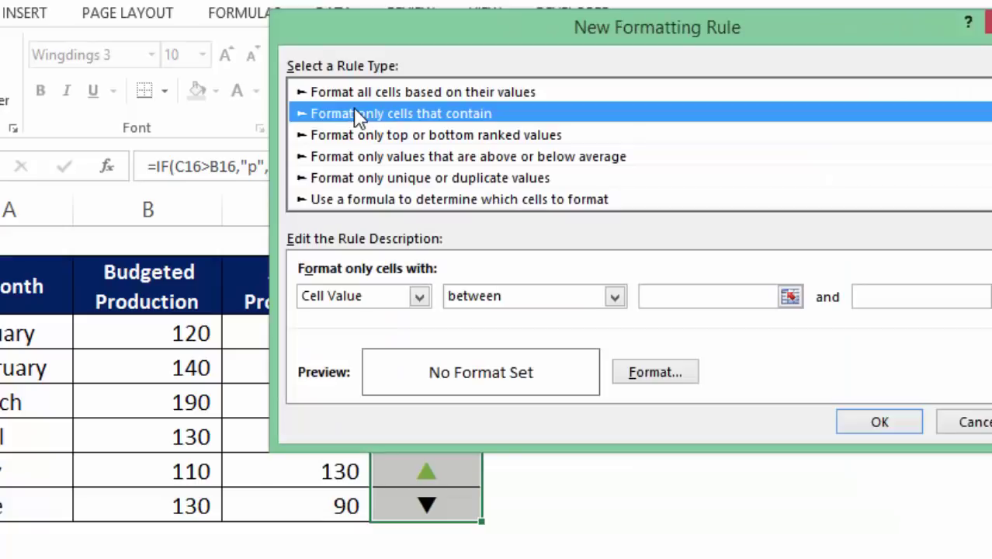
left_click(481, 297)
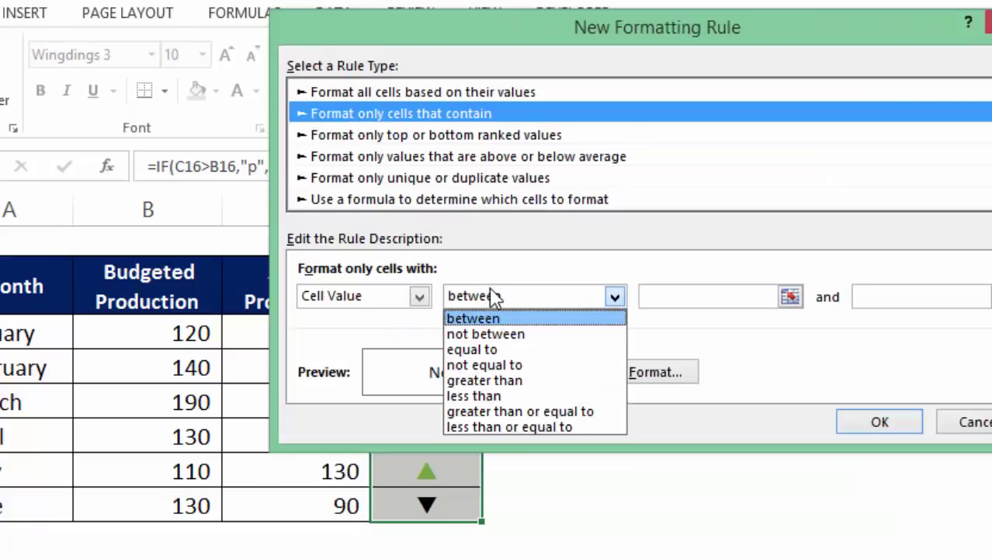
left_click(492, 349)
left_click(664, 296)
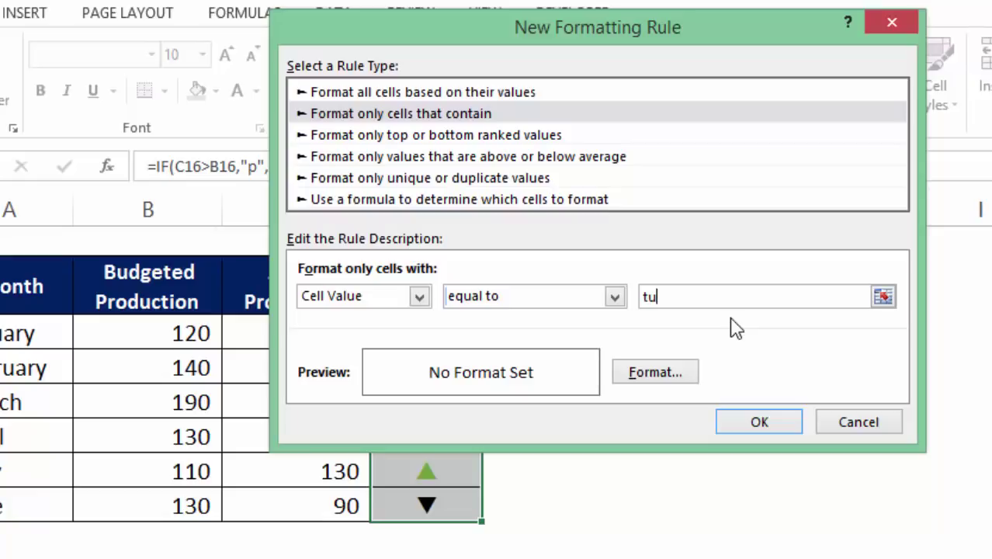
type("tu\"")
left_click_drag(681, 297, 556, 279)
Give the "tu" rule a standard orange font colour and apply it to the Status cells.
left_click(656, 374)
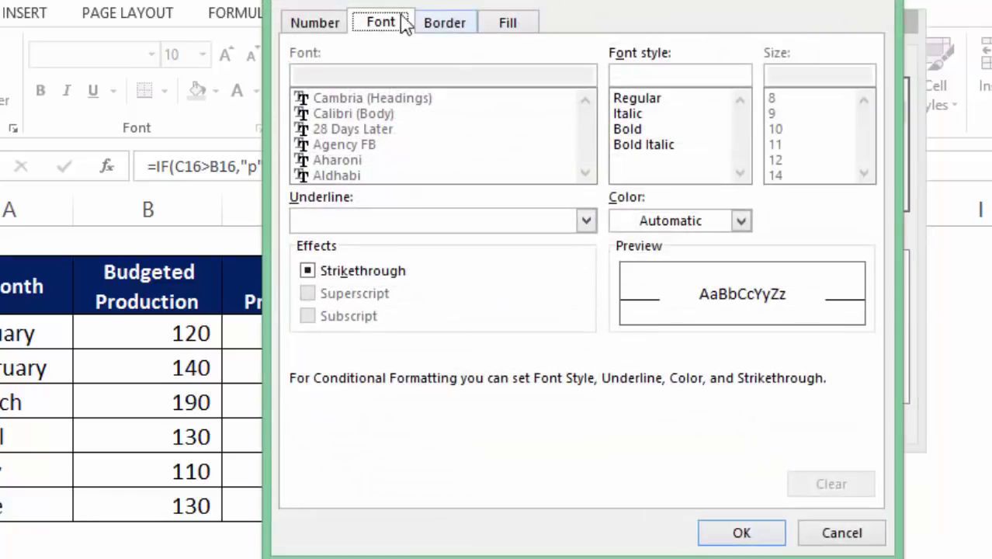
left_click(699, 222)
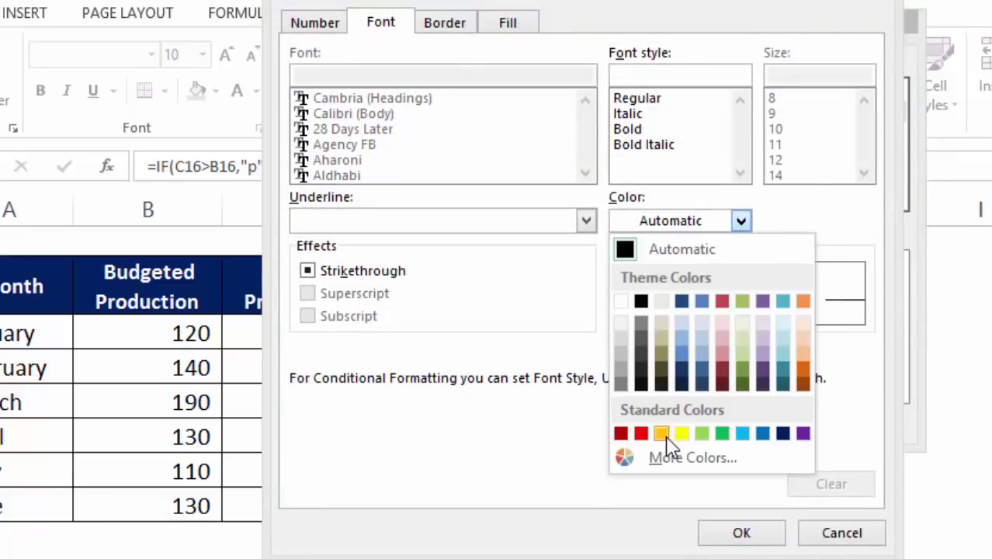
left_click(665, 433)
left_click(741, 533)
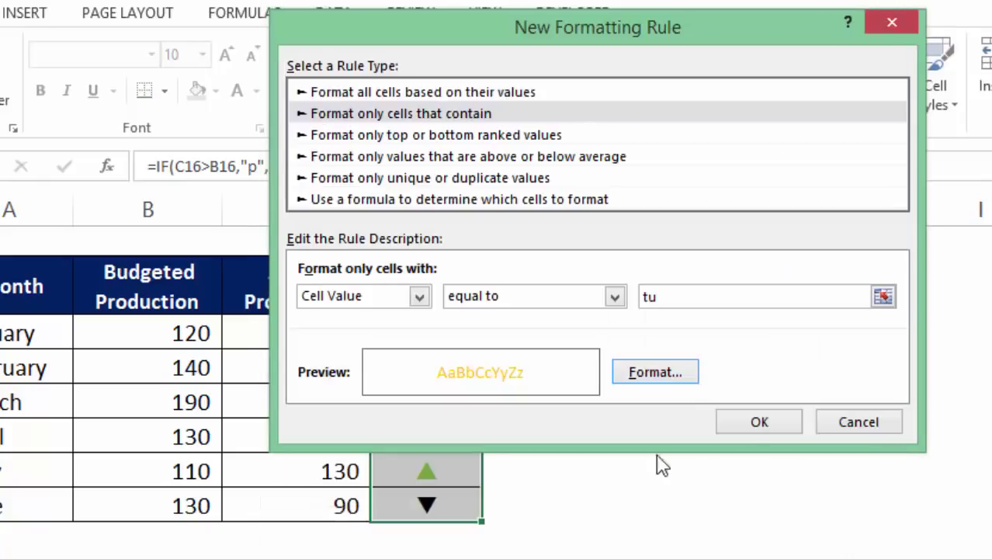
left_click(754, 420)
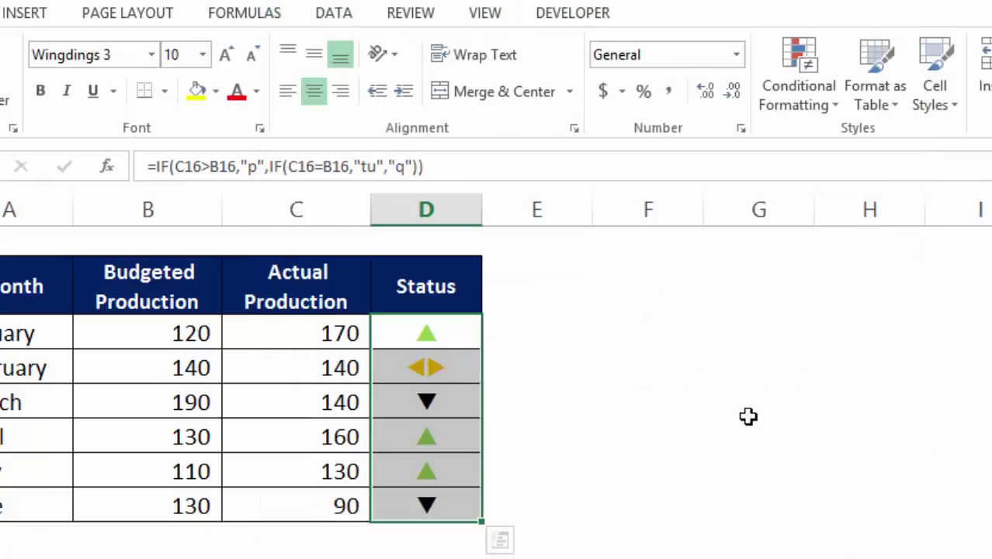
Create a third rule for the Status cells that formats only cells whose value is equal to q.
left_click(775, 85)
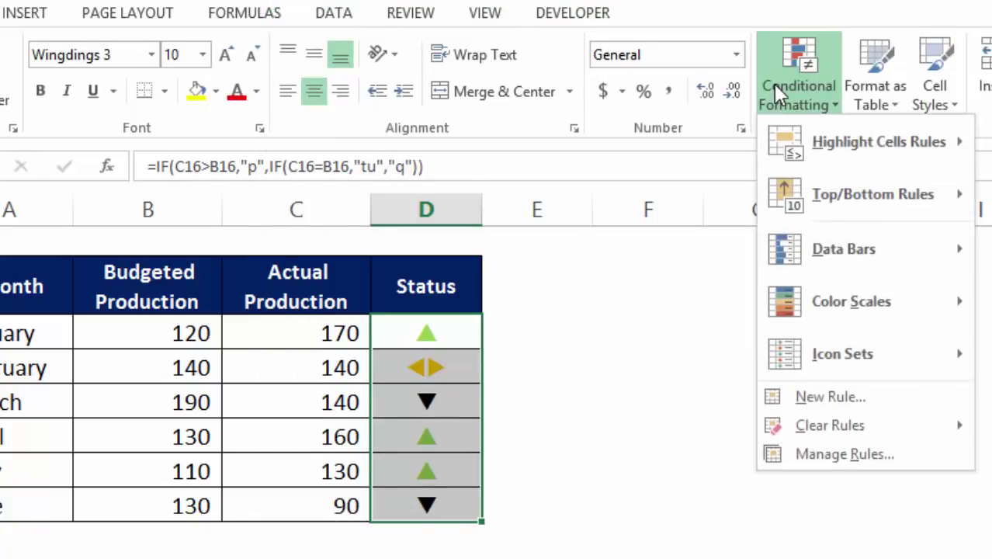
left_click(803, 405)
left_click(419, 88)
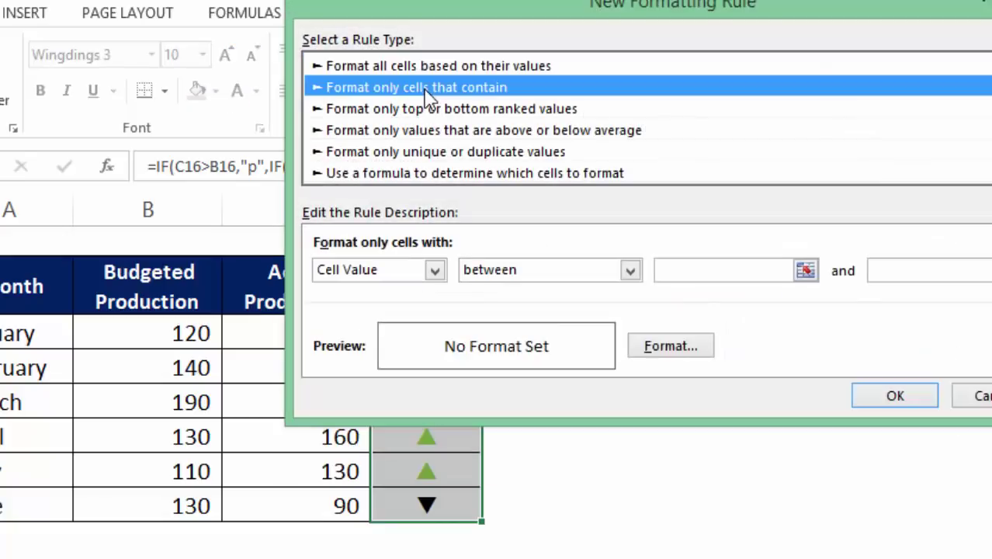
left_click(509, 270)
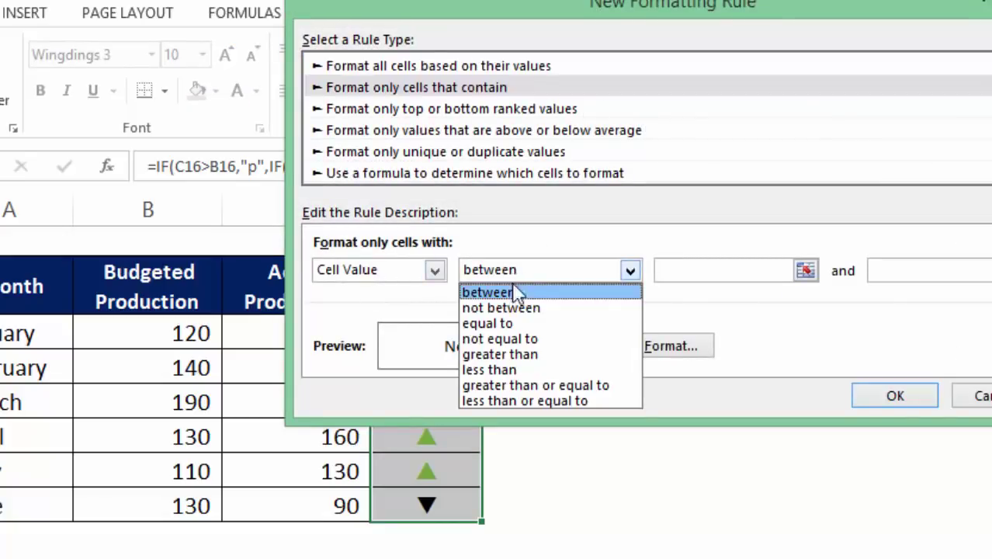
left_click(510, 322)
left_click(681, 269)
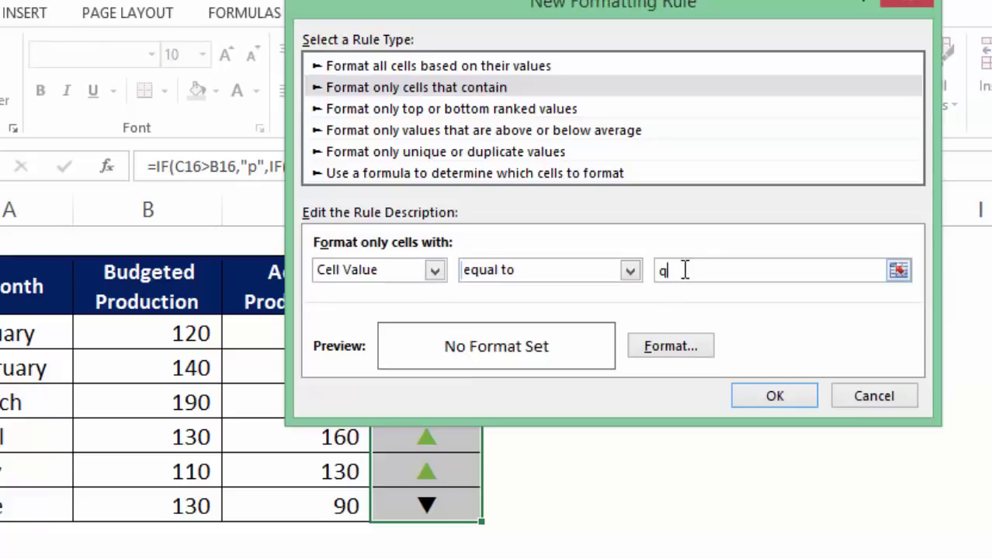
Give the "q" rule a standard red font colour and apply it to the Status cells.
left_click(669, 346)
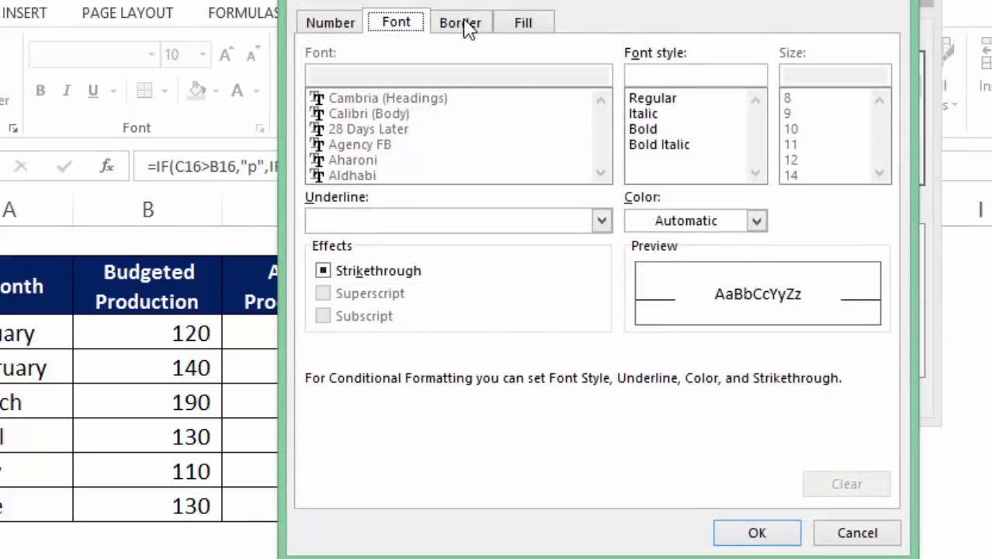
left_click(699, 221)
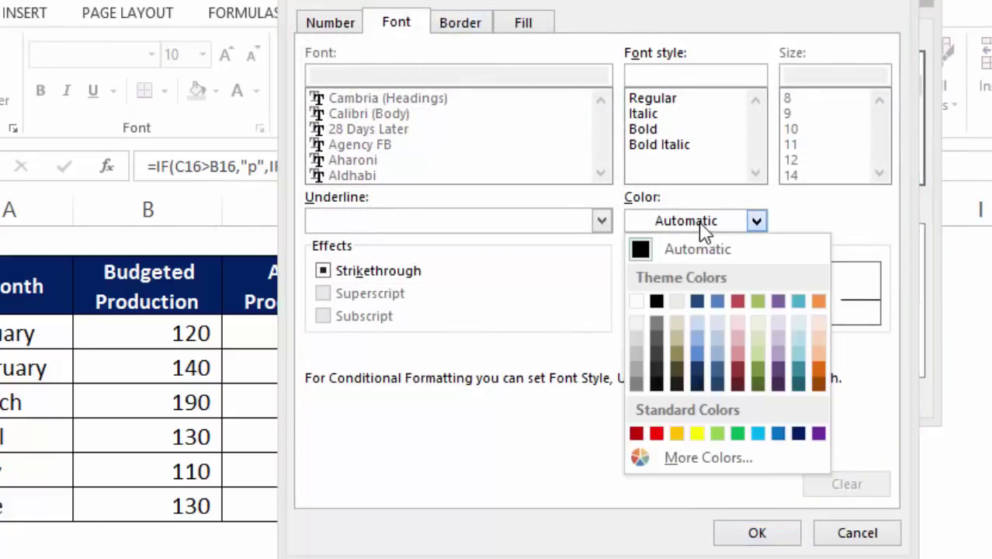
left_click(657, 433)
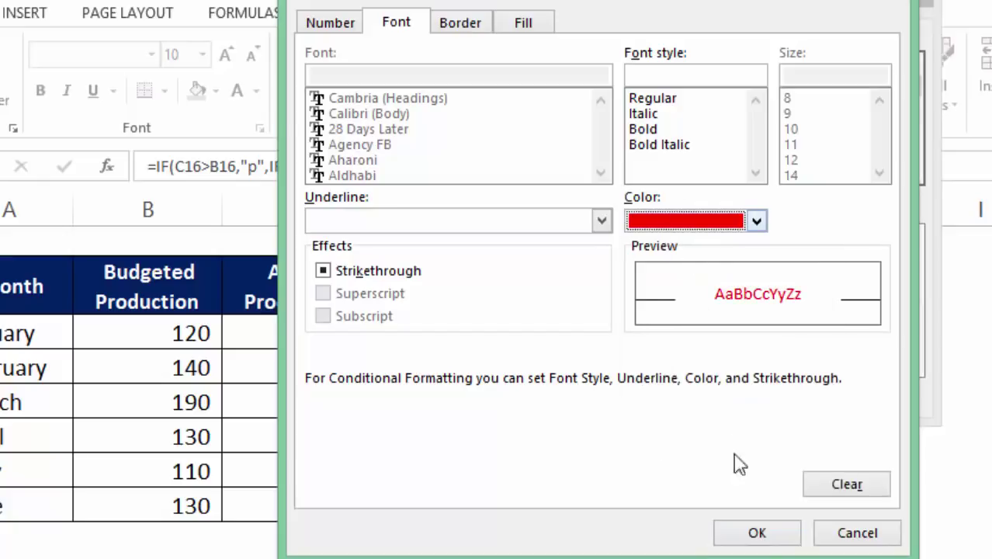
left_click(757, 534)
left_click(720, 397)
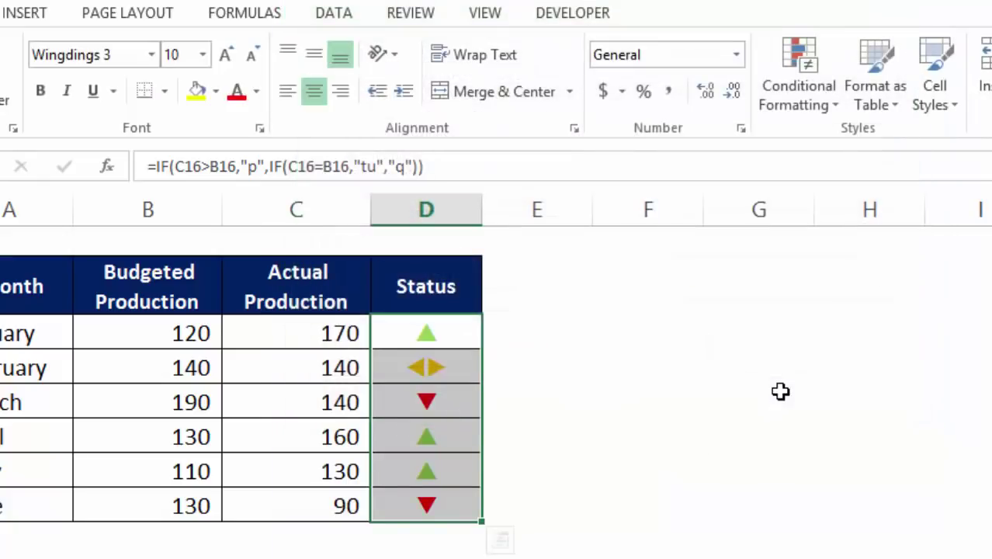
Test January's Status indicator by entering Actual Production values of 120 and 90 in C16.
left_click(315, 323)
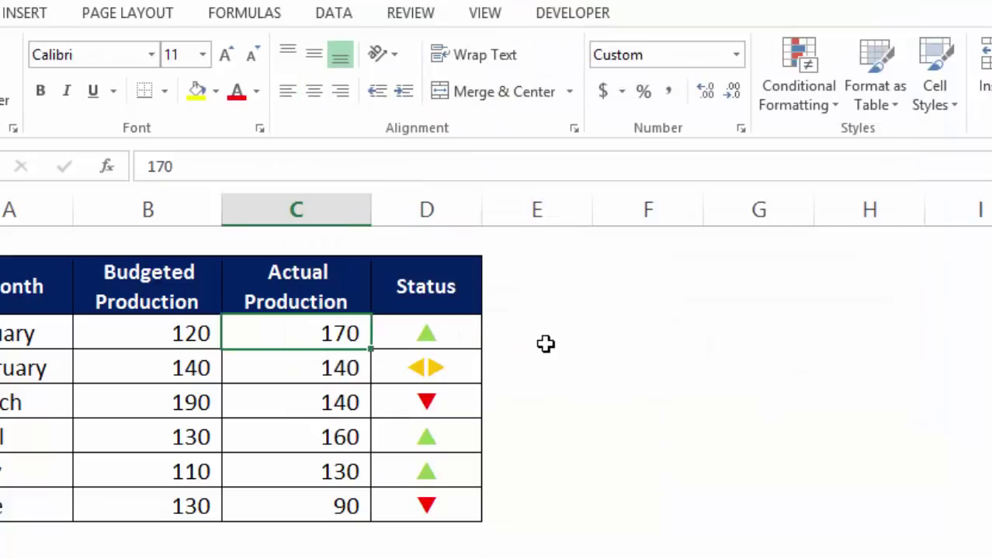
type("120")
key("Return")
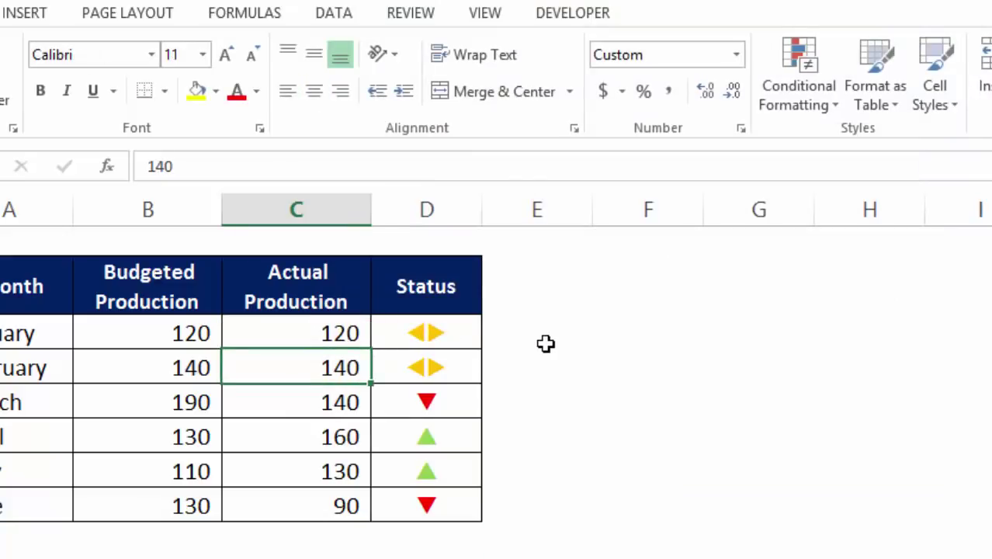
key("Up")
type("90")
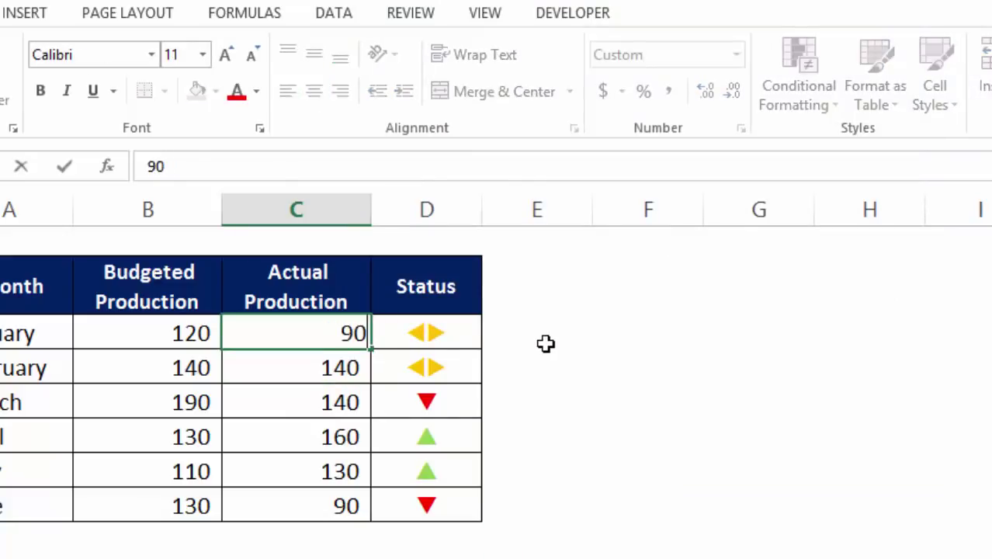
key("Tab")
key("Up")
key("Down")
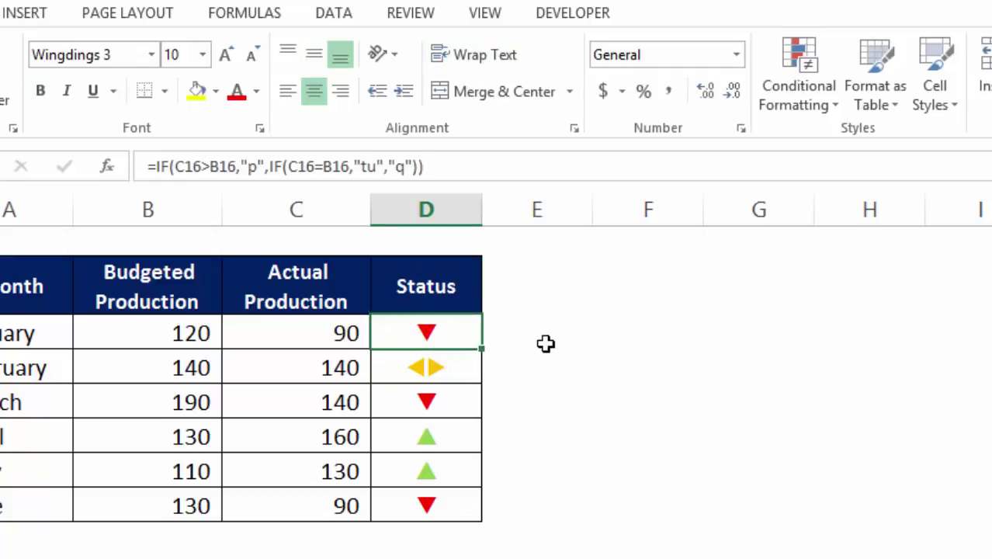
Set January's Actual Production in C16 to 200 and review the coloured Status column.
key("Left")
type("200")
key("Tab")
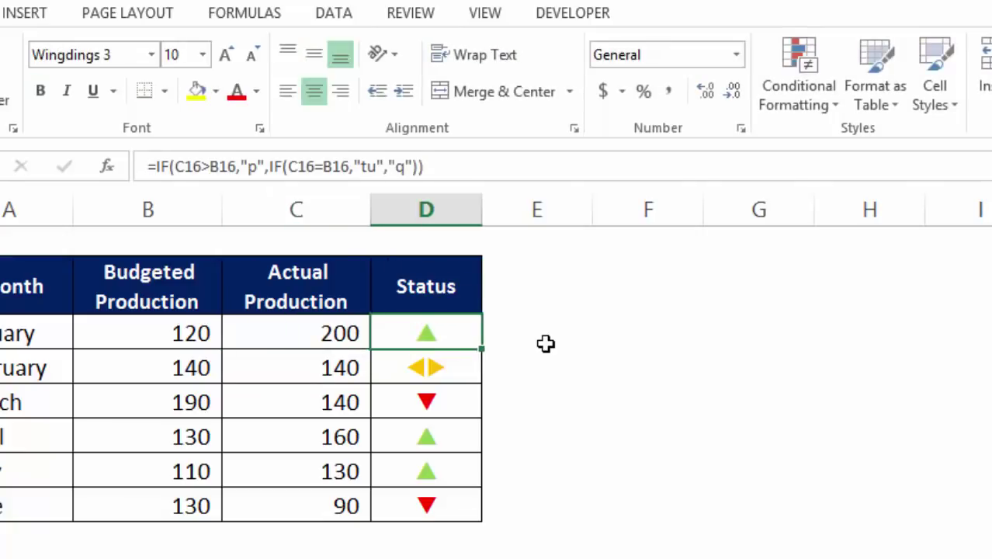
left_click(538, 437)
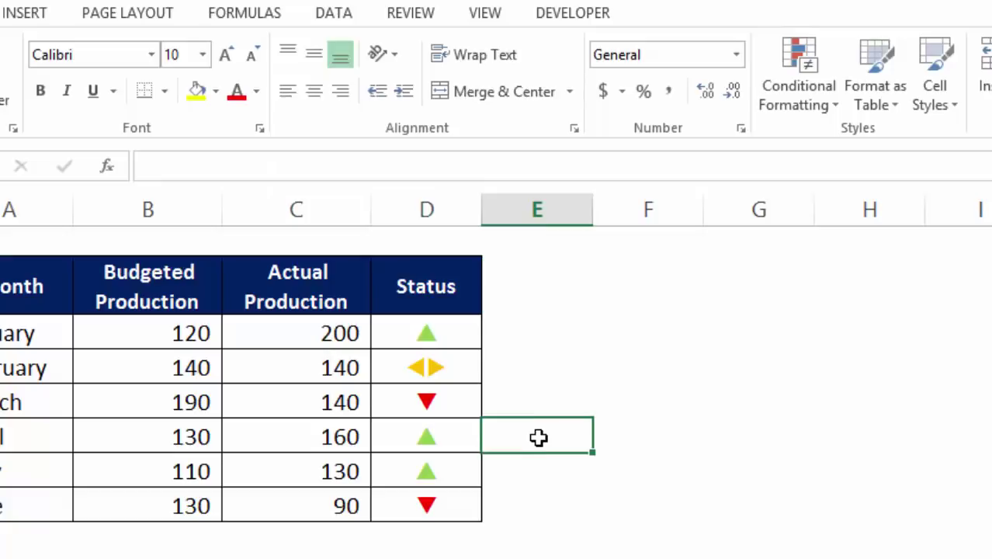
scroll(541, 445, "up", 2)
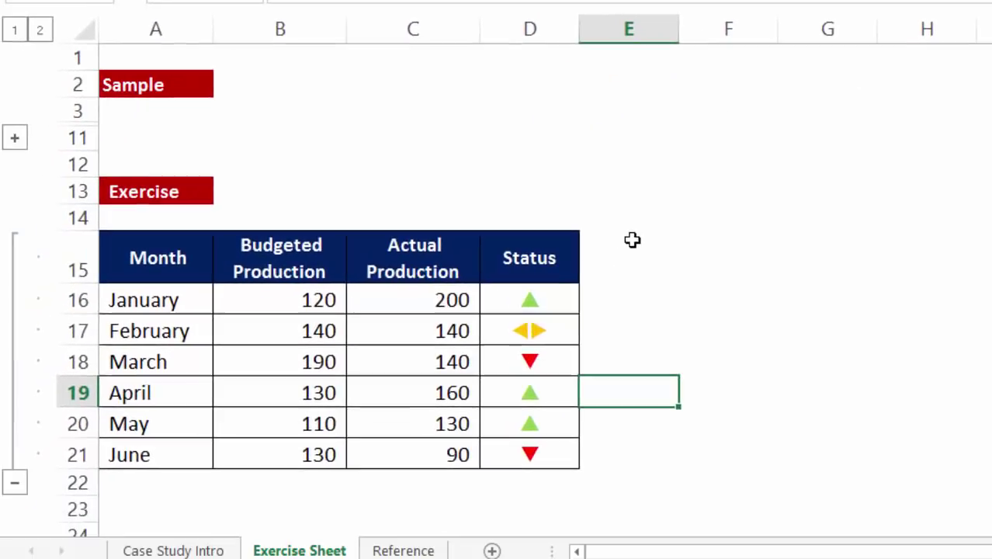